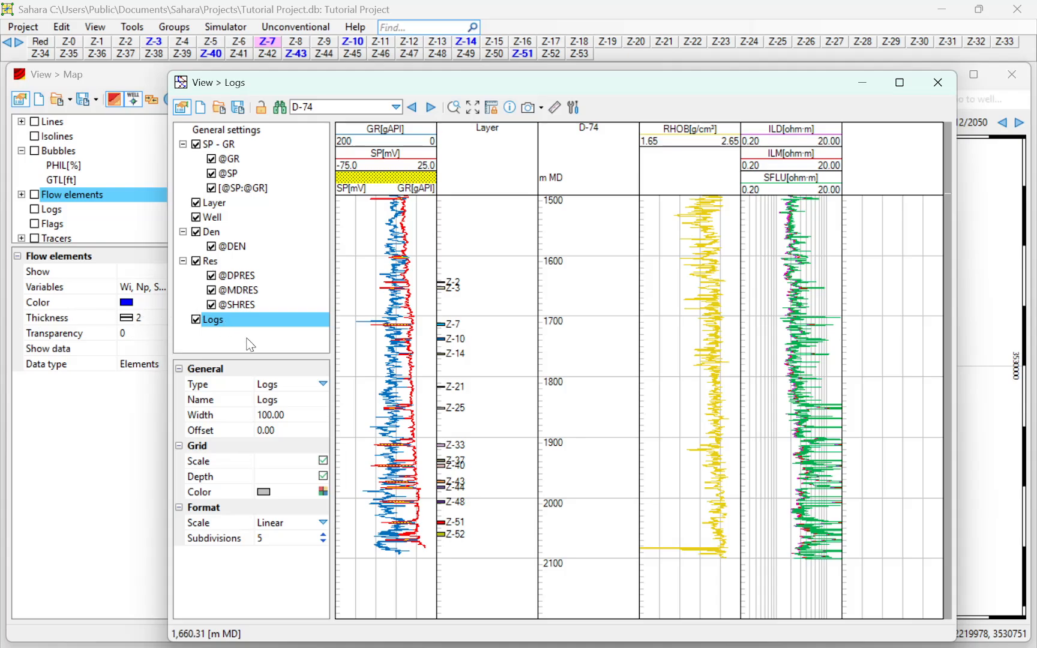
# - Make the new track a Stacked track named Volume with 10 grid subdivisions
pyautogui.click(323, 386)
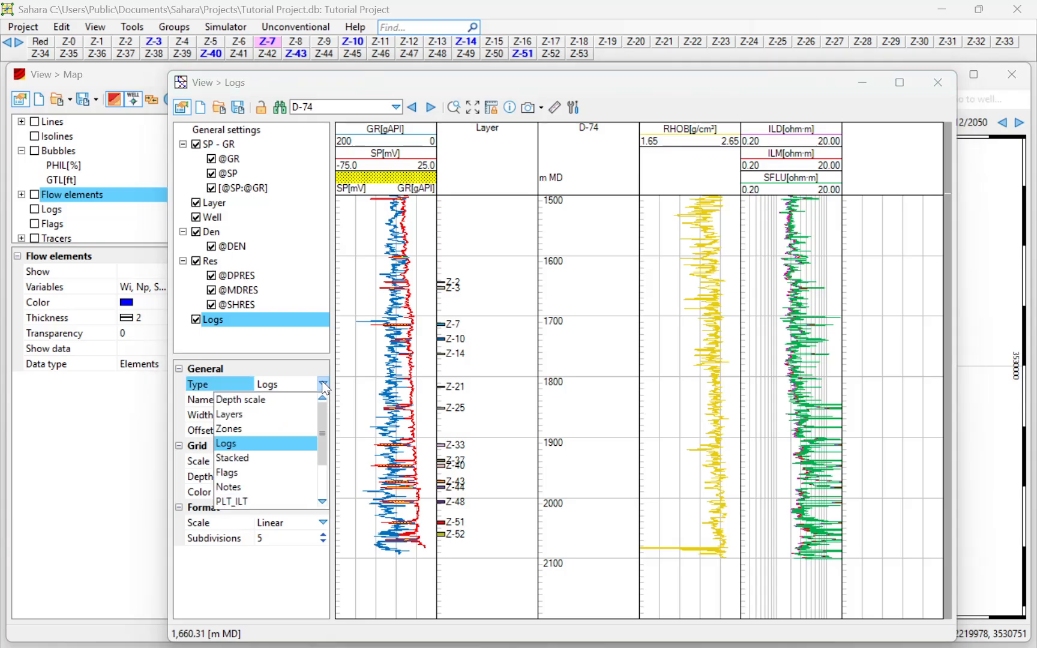
pyautogui.click(243, 459)
pyautogui.click(289, 399)
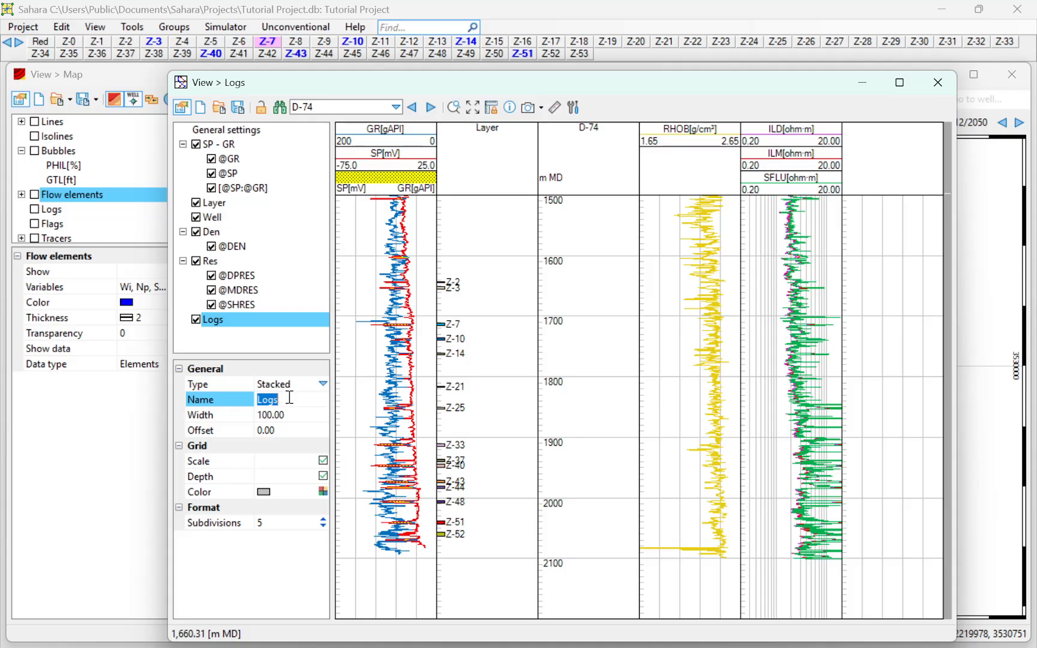
pyautogui.write('Volume')
pyautogui.click(286, 429)
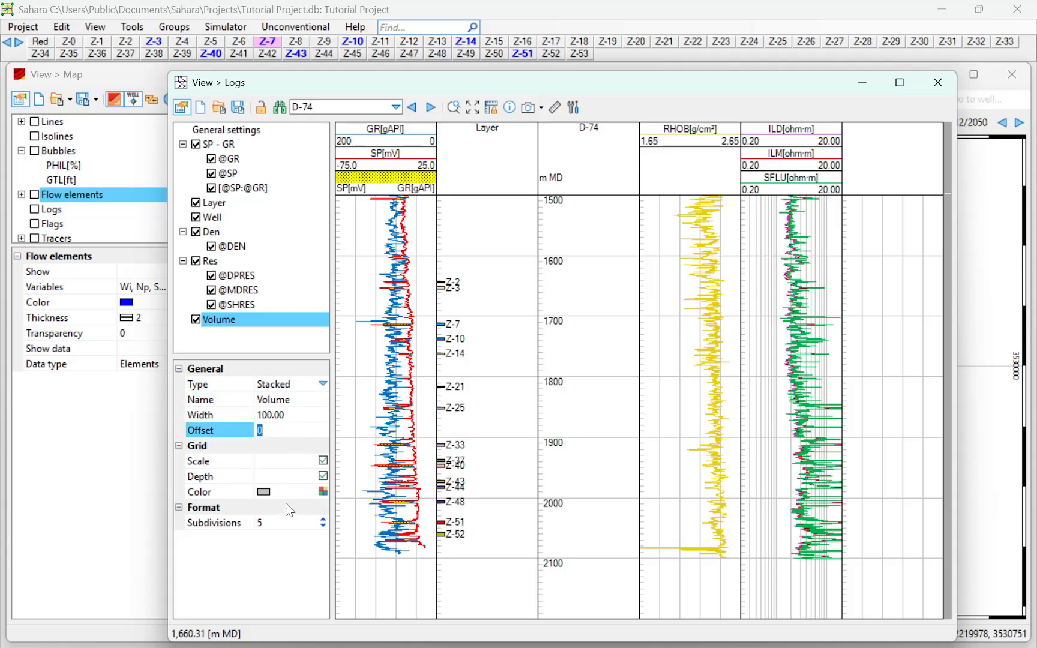
pyautogui.click(323, 520)
pyautogui.click(323, 521)
pyautogui.click(322, 520)
pyautogui.click(323, 520)
pyautogui.click(323, 520)
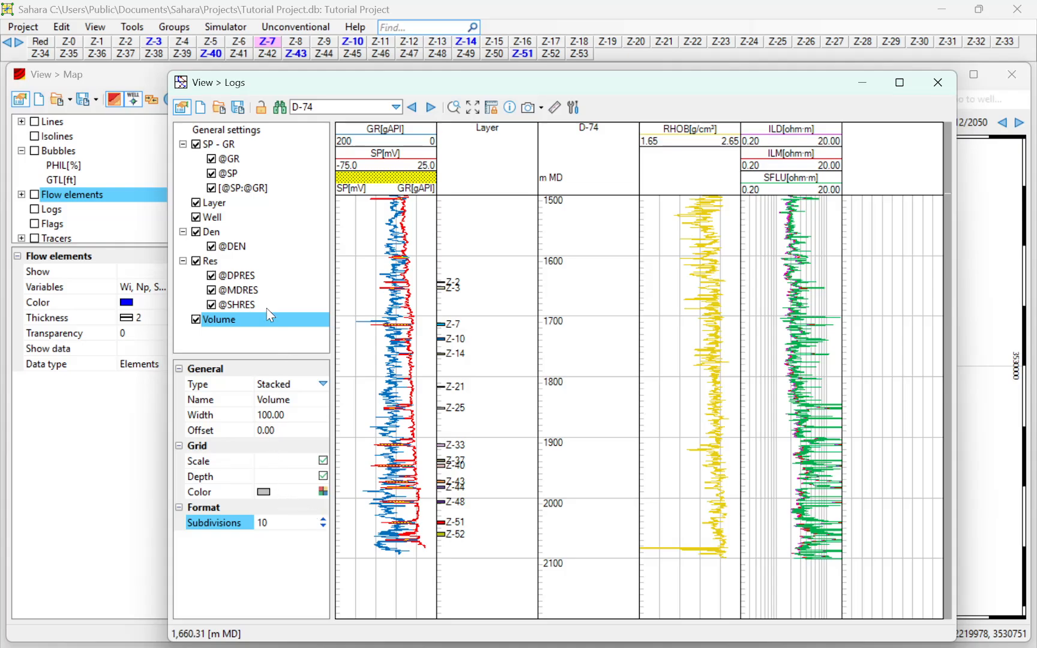
# - Add three empty curves to the Volume track and select the first one
pyautogui.rightClick(238, 318)
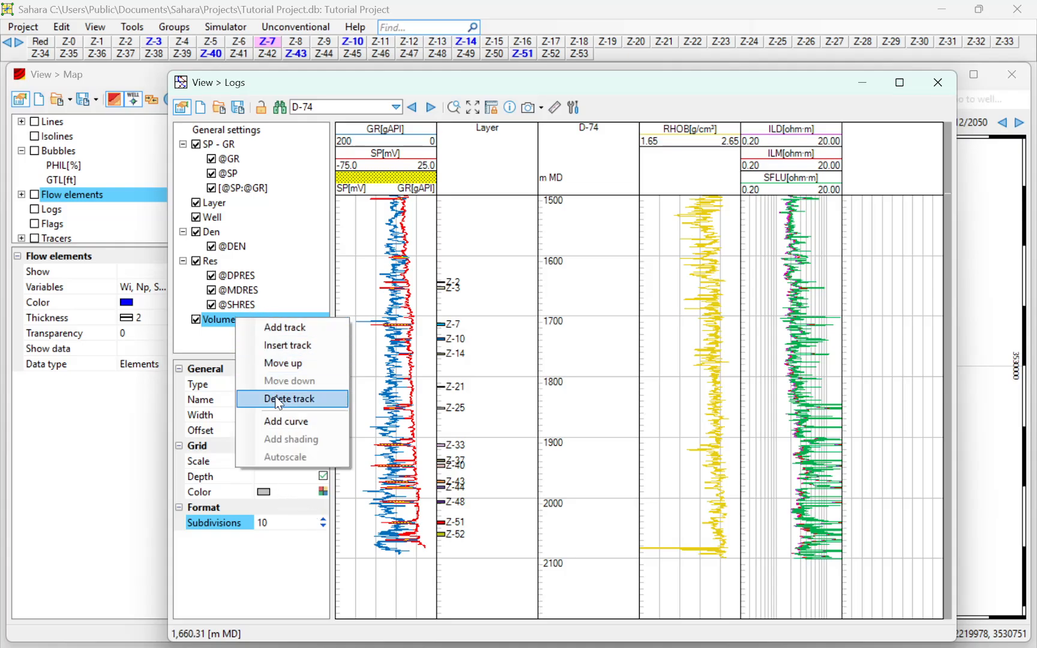
pyautogui.click(203, 334)
pyautogui.rightClick(210, 317)
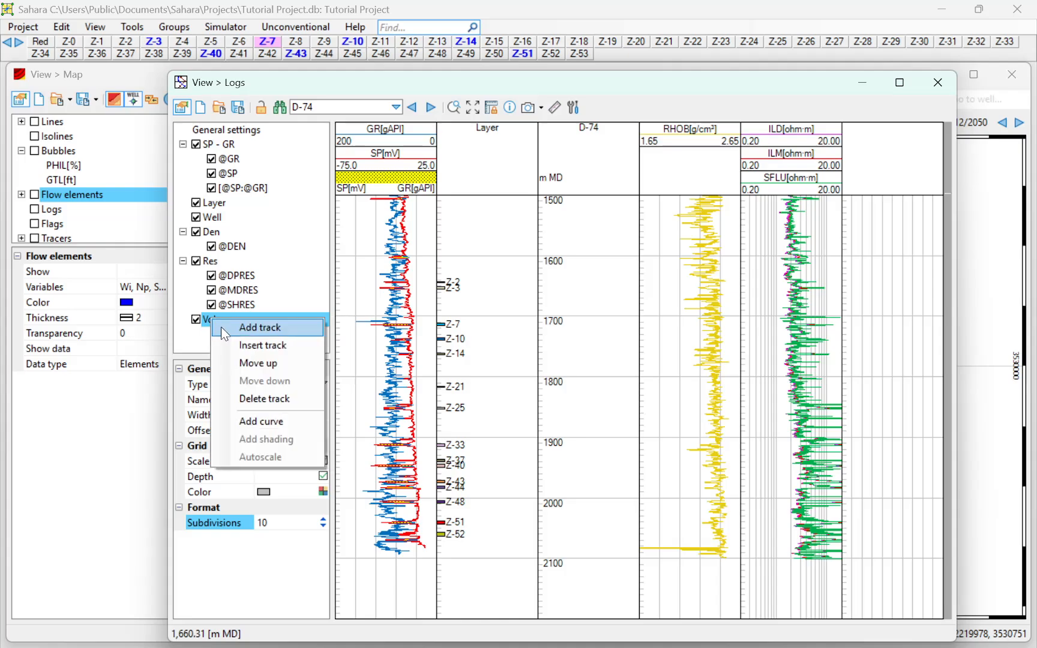
pyautogui.click(243, 420)
pyautogui.rightClick(214, 321)
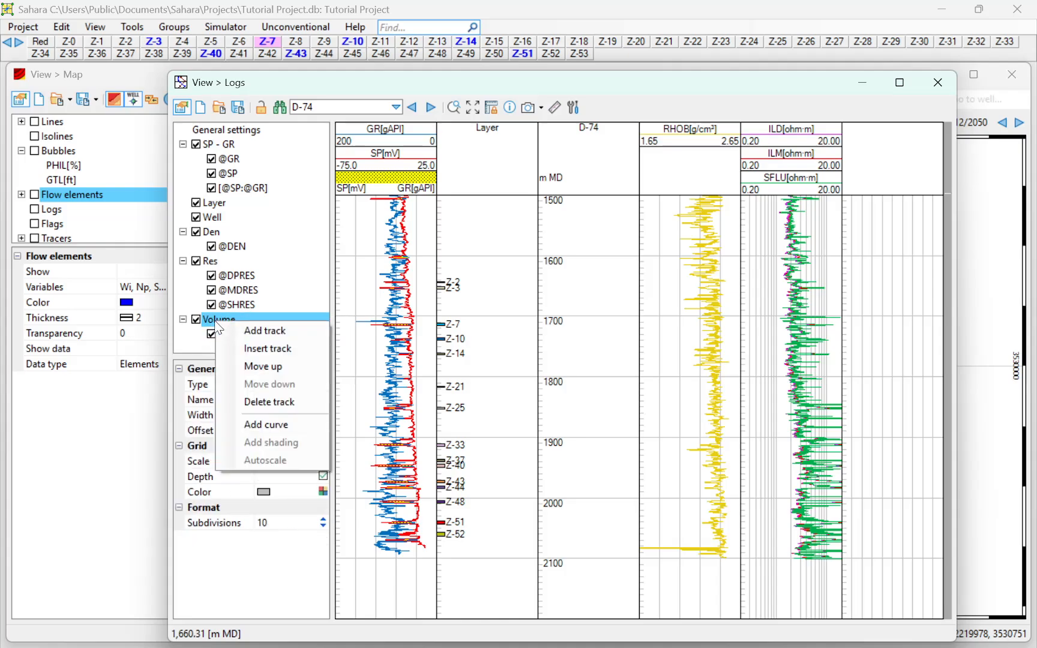
pyautogui.click(225, 424)
pyautogui.click(228, 305)
pyautogui.rightClick(271, 307)
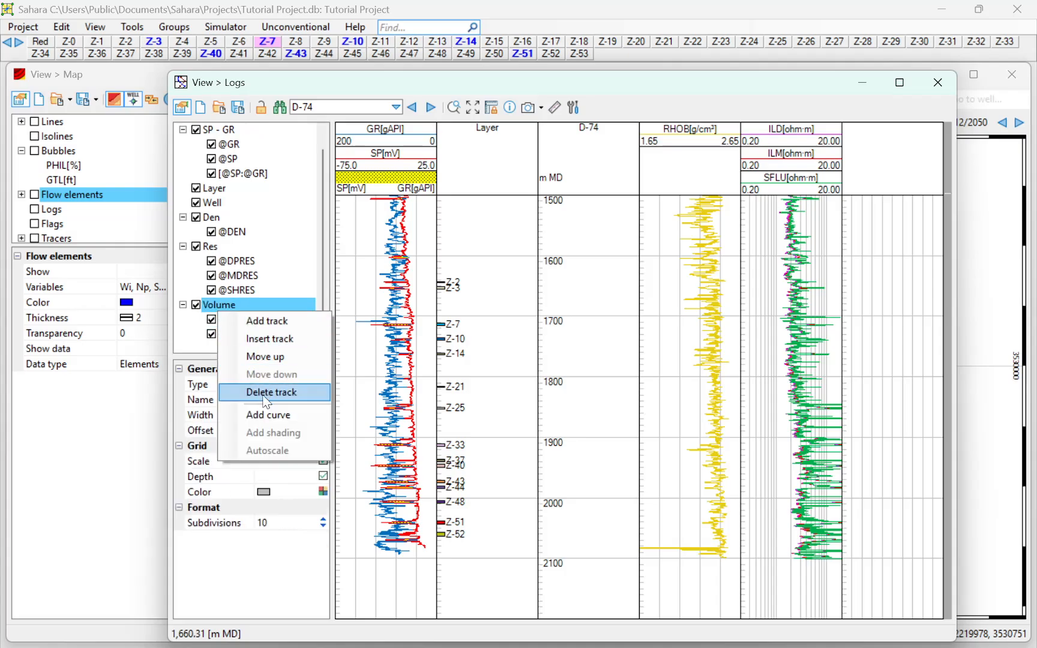
pyautogui.click(294, 413)
pyautogui.click(234, 306)
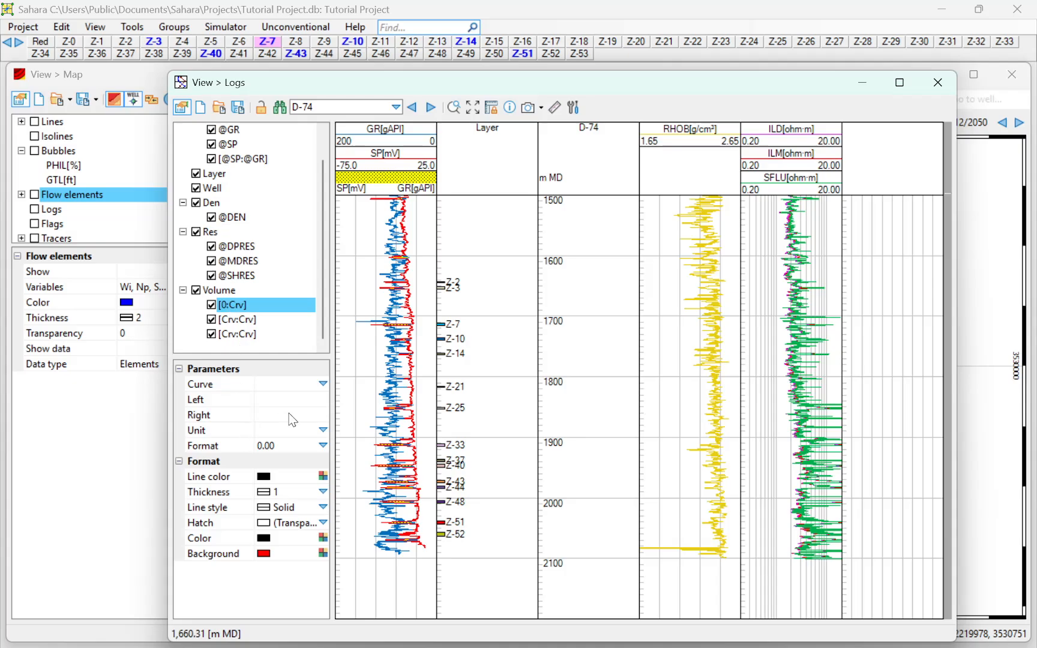
# - Assign PHIT to the first curve, scaled Left 0 to Right 1 in fr units
pyautogui.click(323, 384)
pyautogui.scroll(-2, 297, 444)
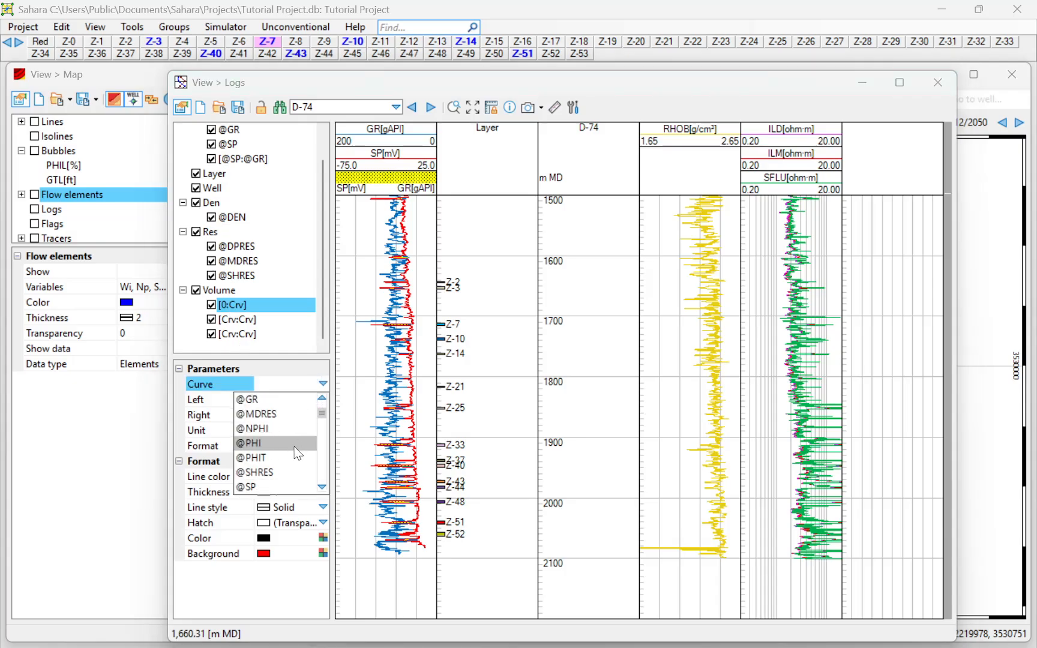
pyautogui.click(280, 458)
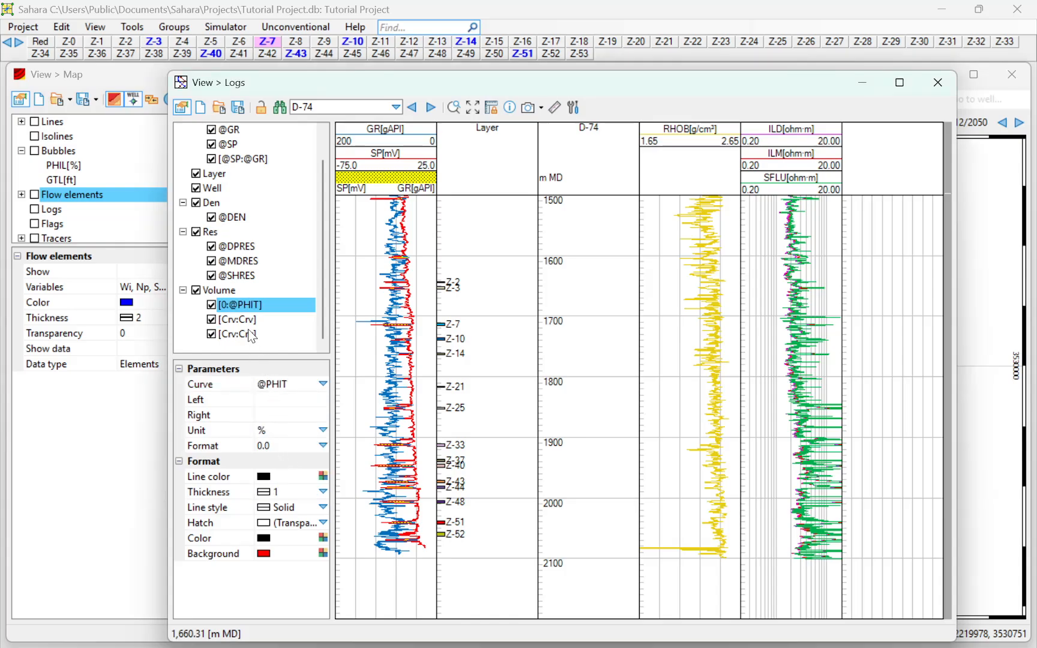
pyautogui.click(319, 403)
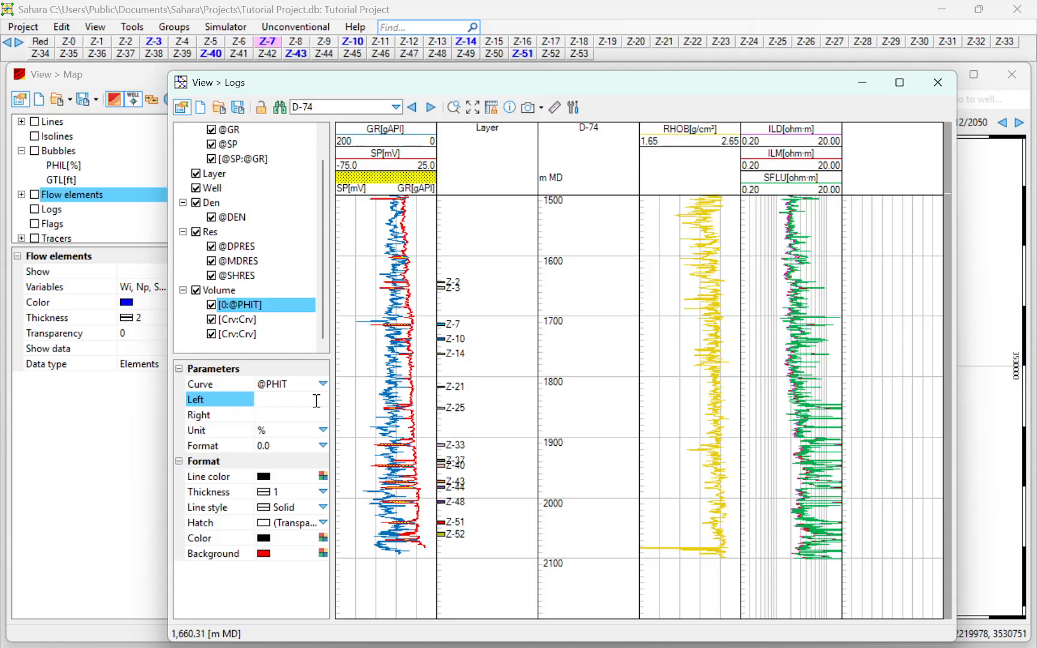
pyautogui.write('0')
pyautogui.press('Tab')
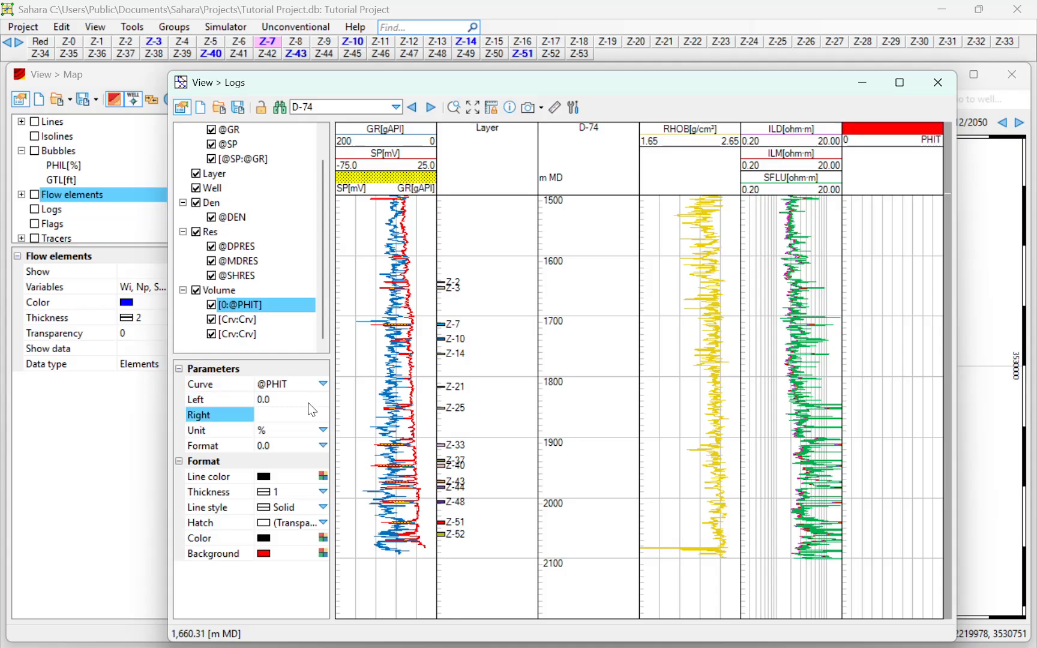
pyautogui.write('1')
pyautogui.press('Tab')
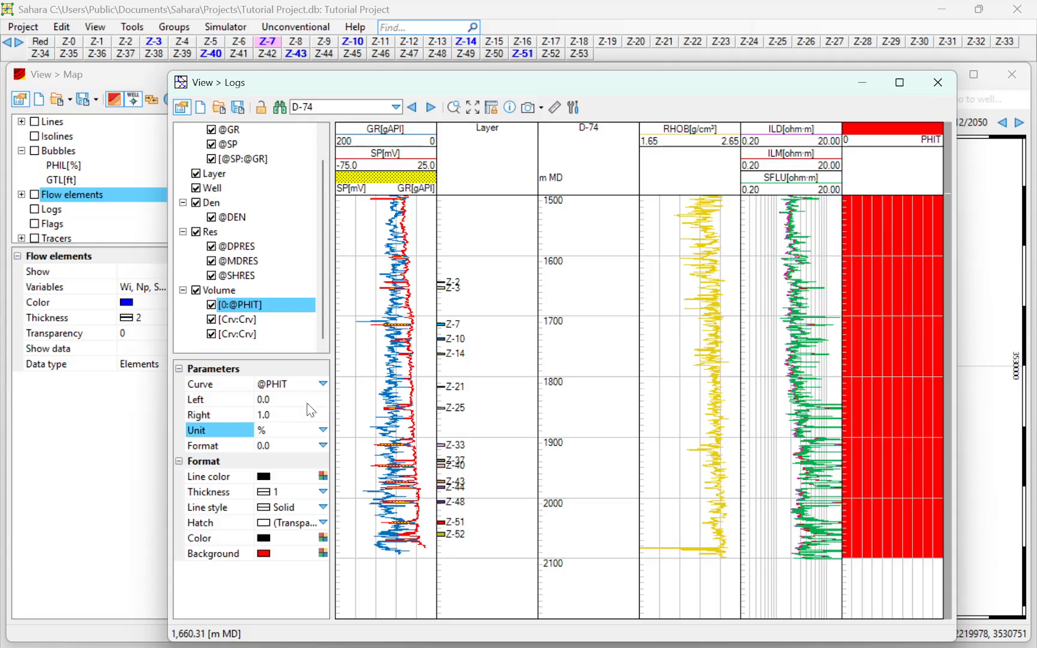
pyautogui.click(300, 429)
pyautogui.click(292, 460)
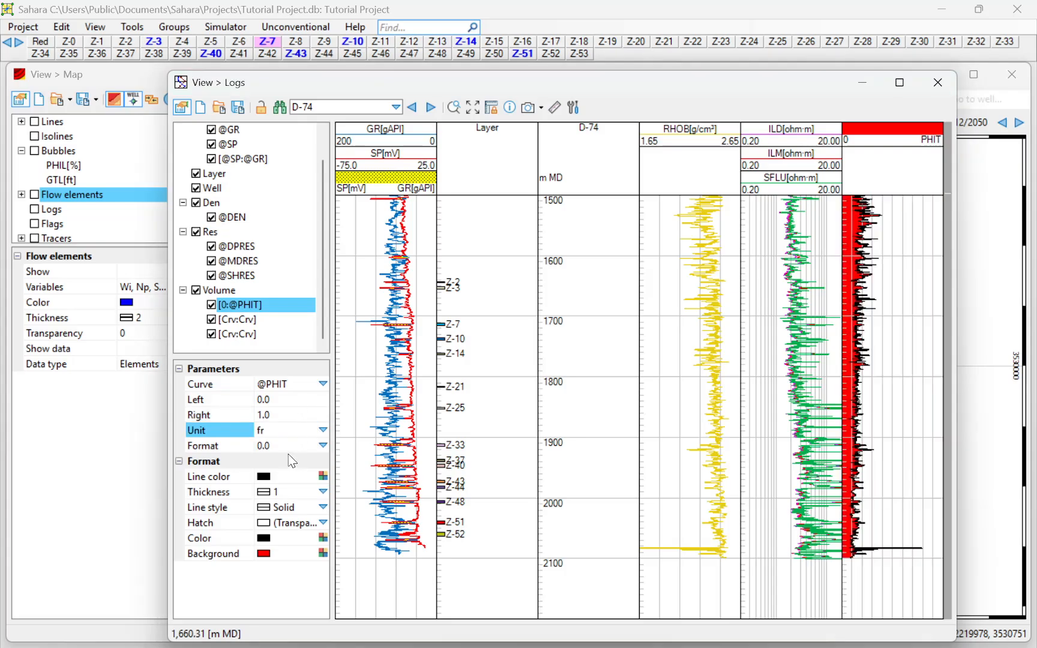
# - Give the PHIT curve a green Background fill
pyautogui.click(287, 447)
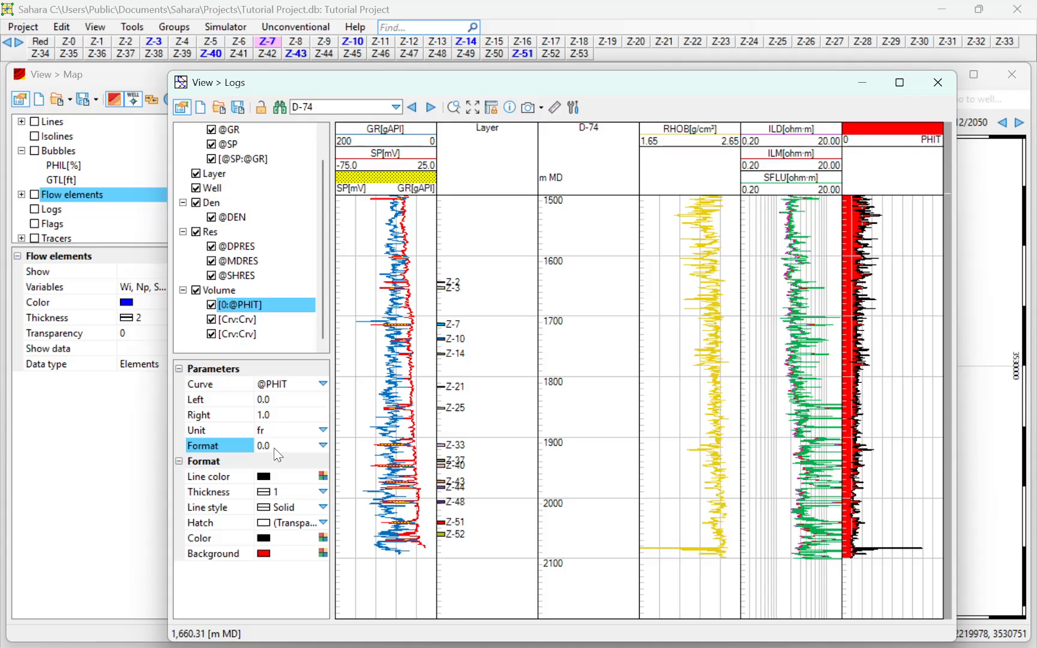
pyautogui.click(289, 496)
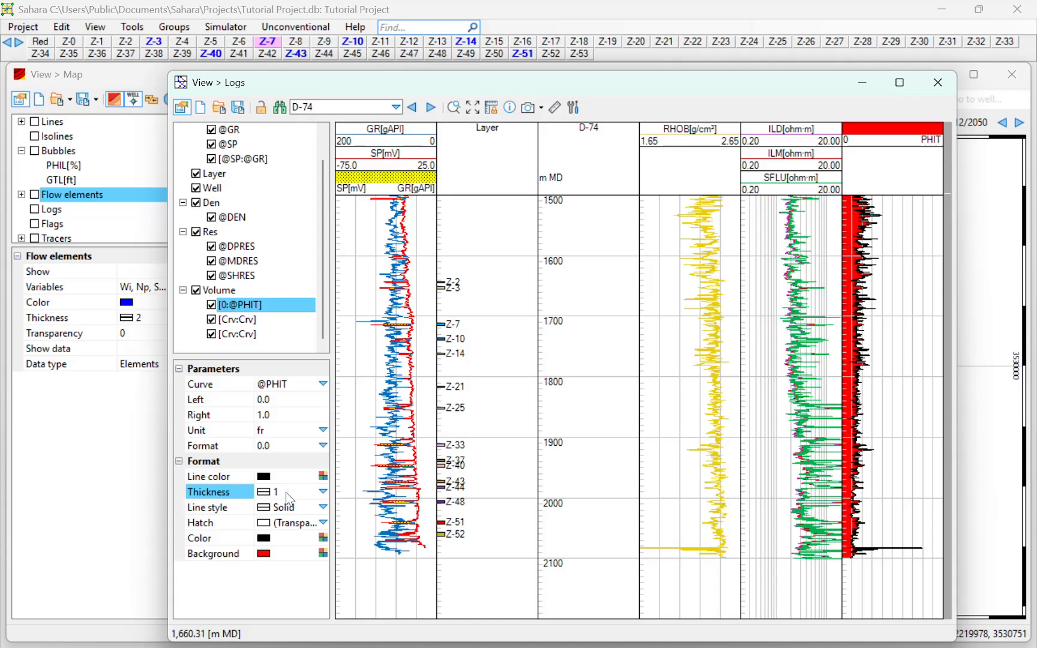
pyautogui.click(299, 511)
pyautogui.click(318, 524)
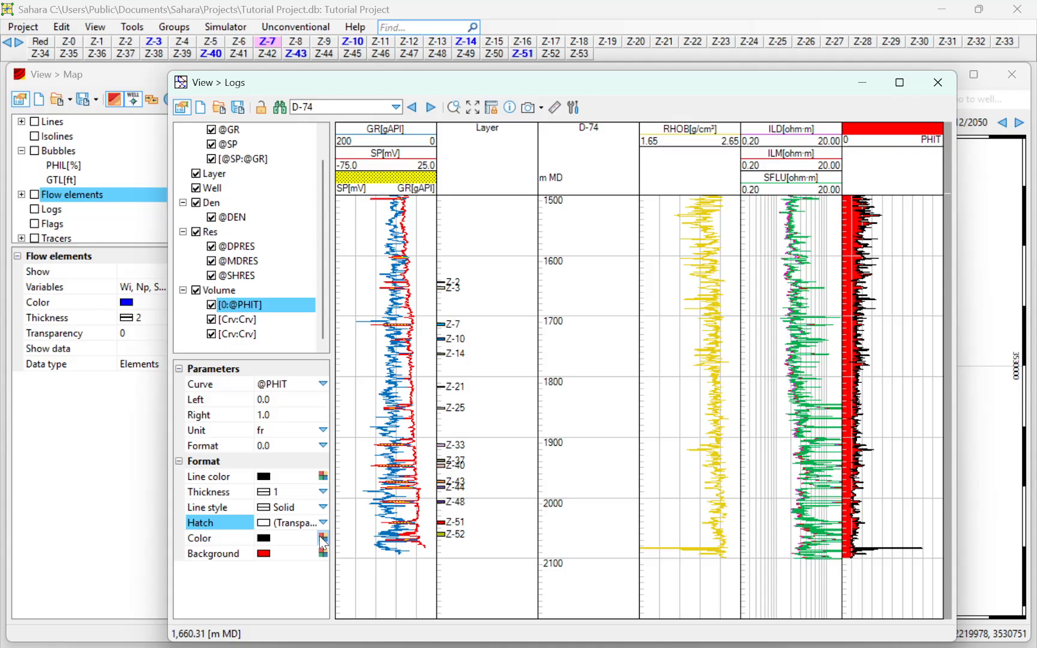
pyautogui.click(303, 542)
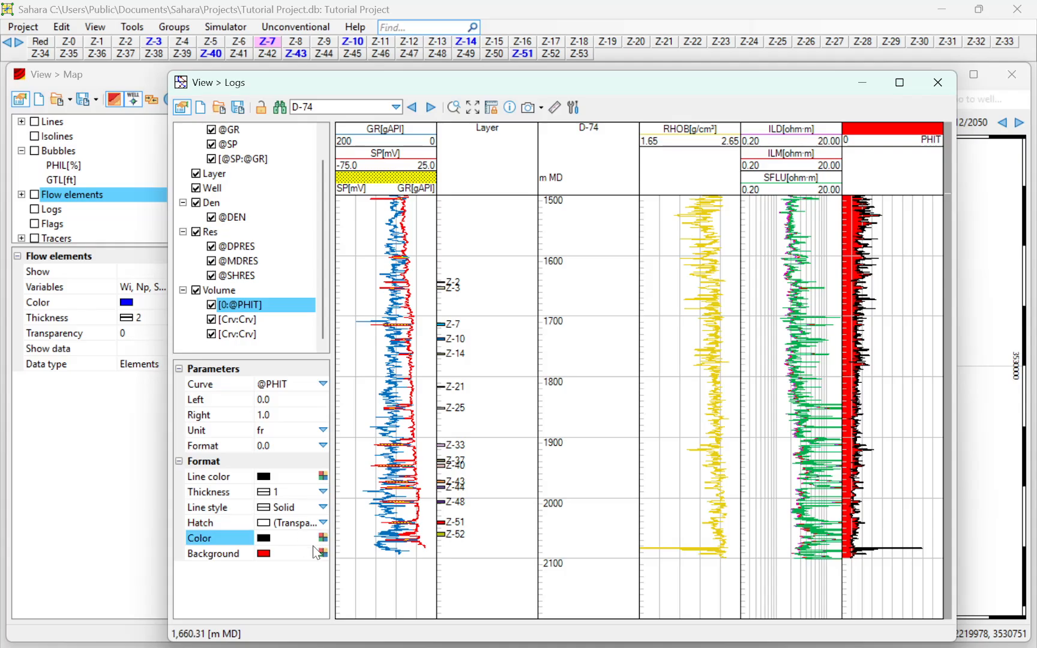
pyautogui.click(321, 551)
pyautogui.click(324, 437)
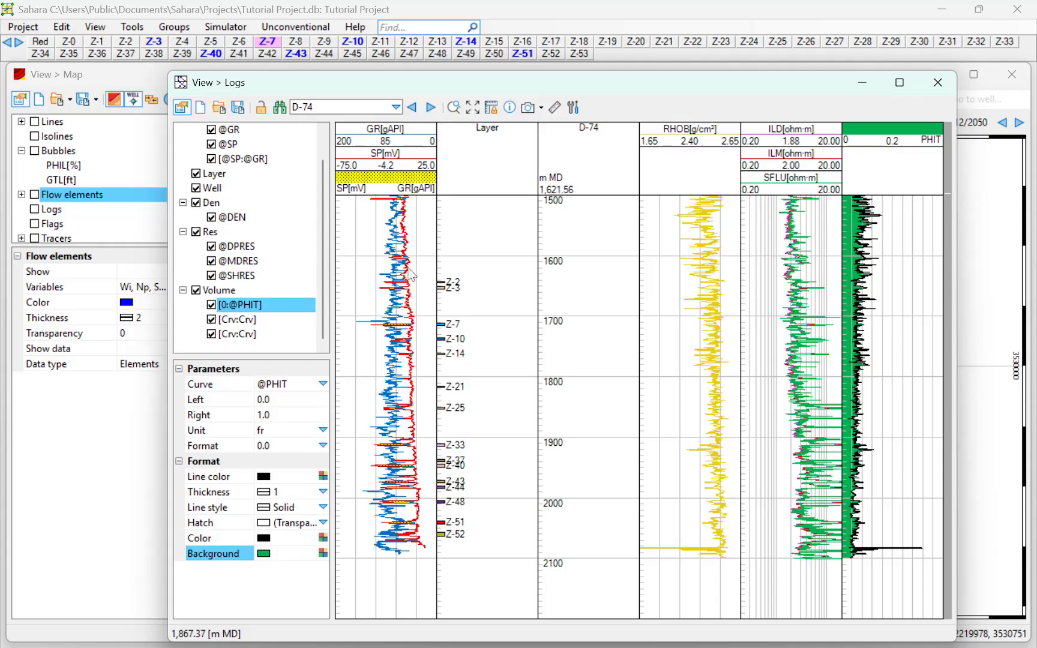
pyautogui.click(255, 319)
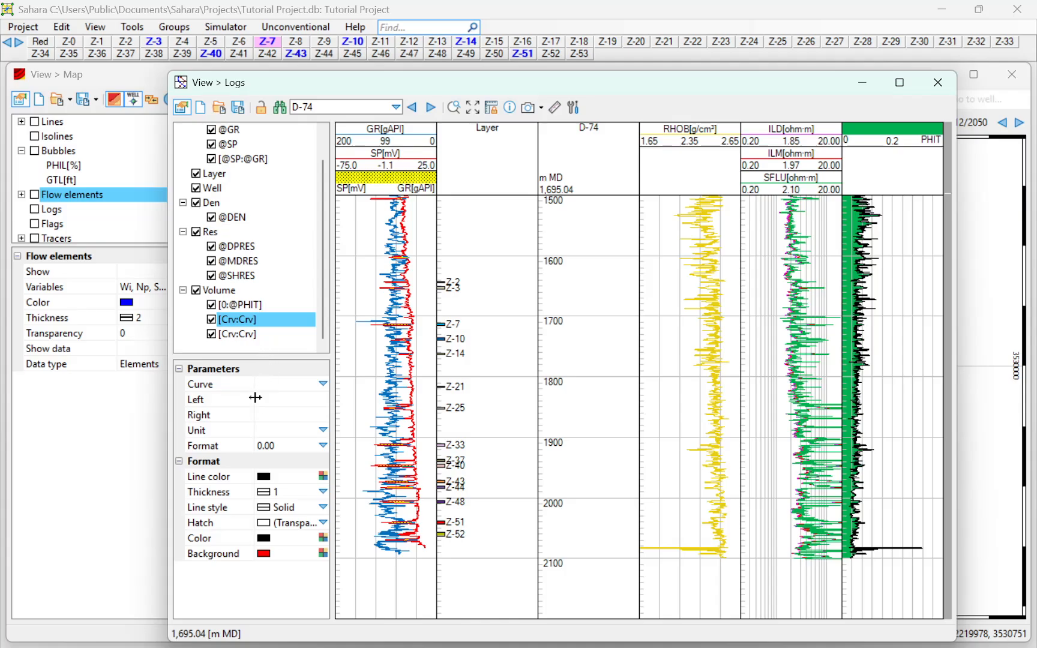
# - Assign the VSH log to the second Volume curve
pyautogui.click(242, 306)
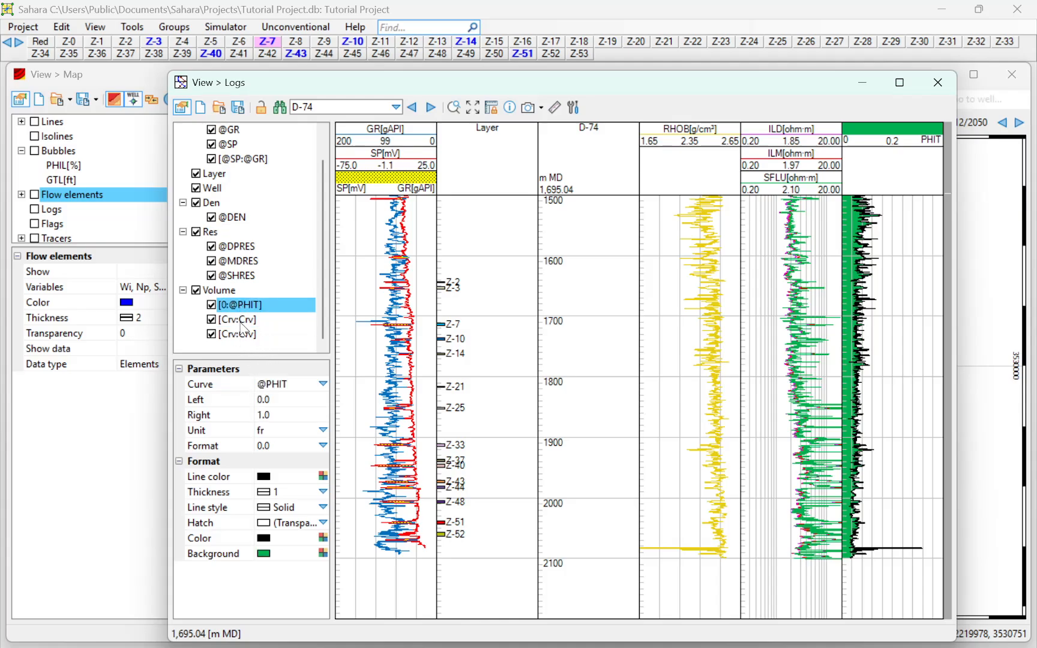
pyautogui.click(241, 322)
pyautogui.click(323, 384)
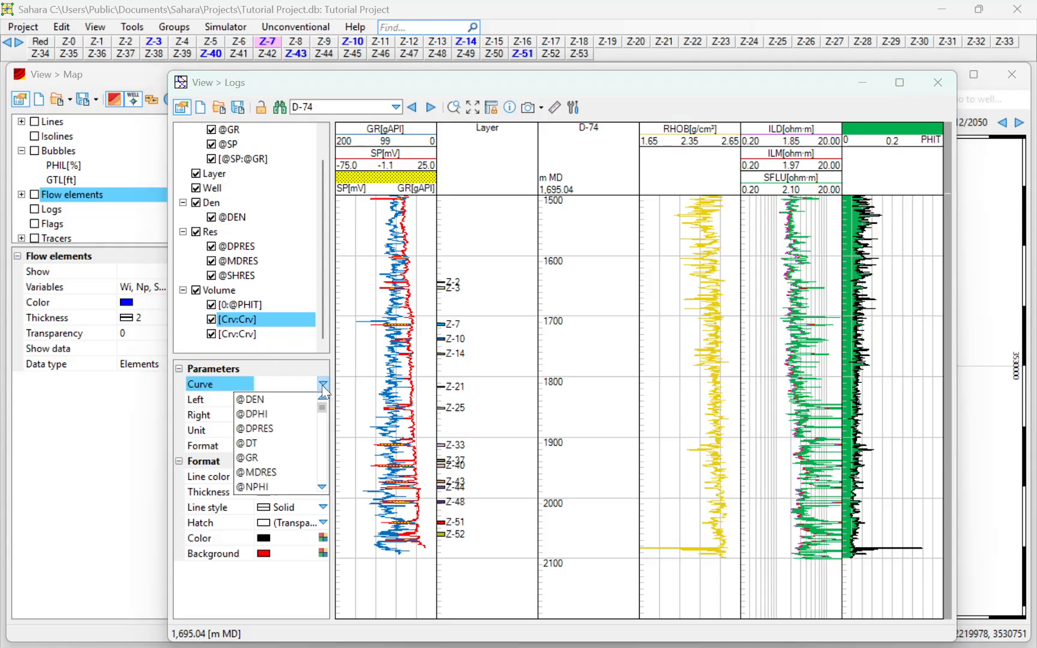
pyautogui.click(322, 384)
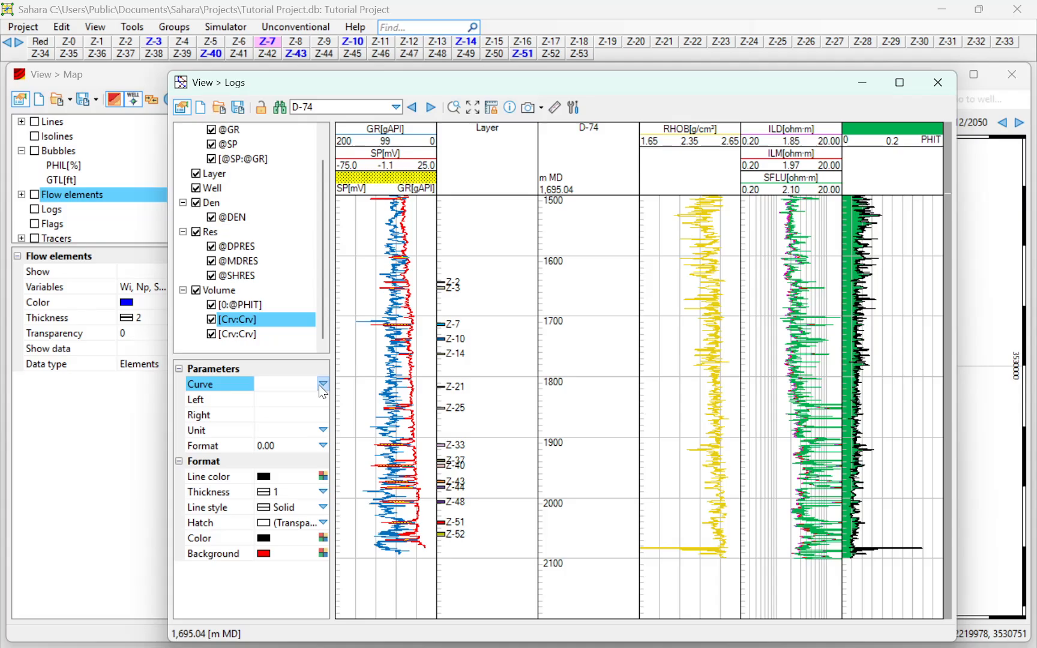
pyautogui.click(322, 385)
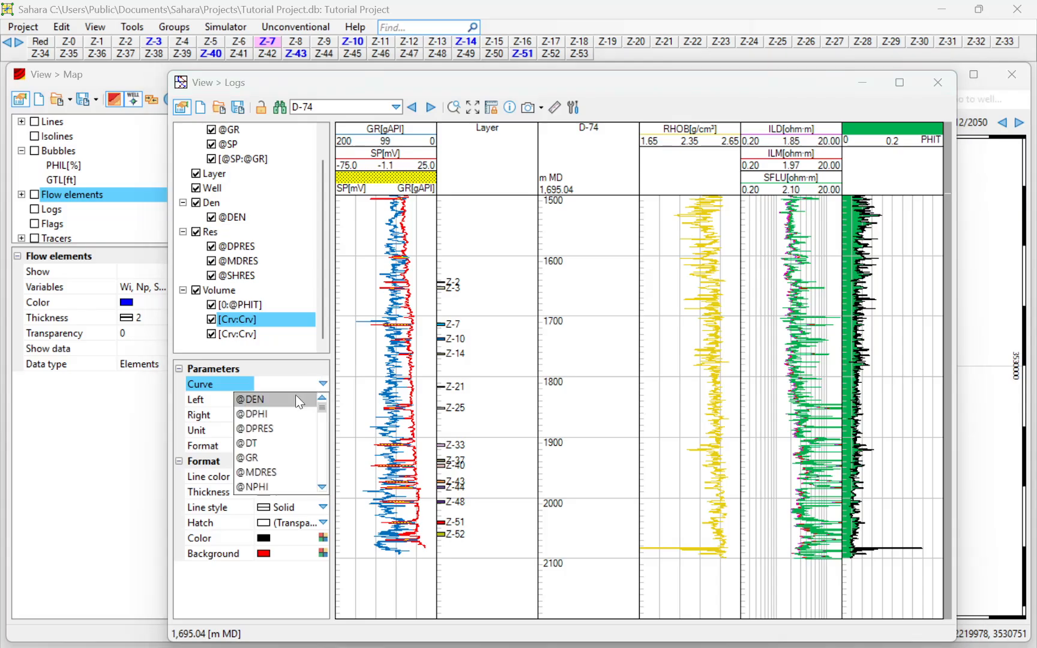
pyautogui.scroll(-3, 291, 410)
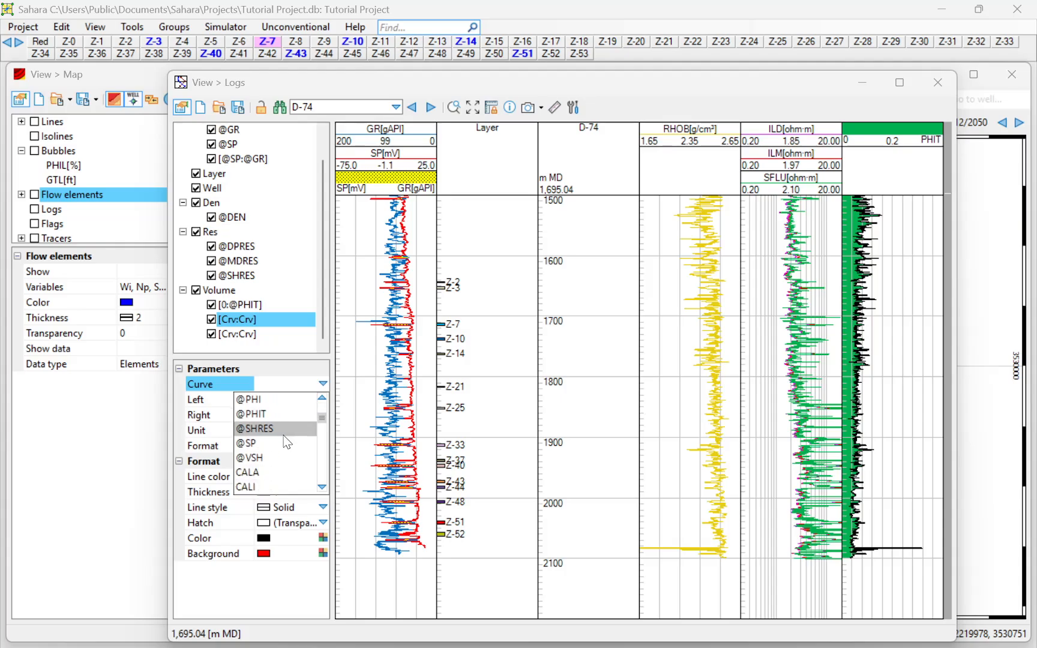
pyautogui.click(271, 458)
# - Scale the VSH fill from Left 0.0 to Right 1.0 with fr units
pyautogui.click(290, 415)
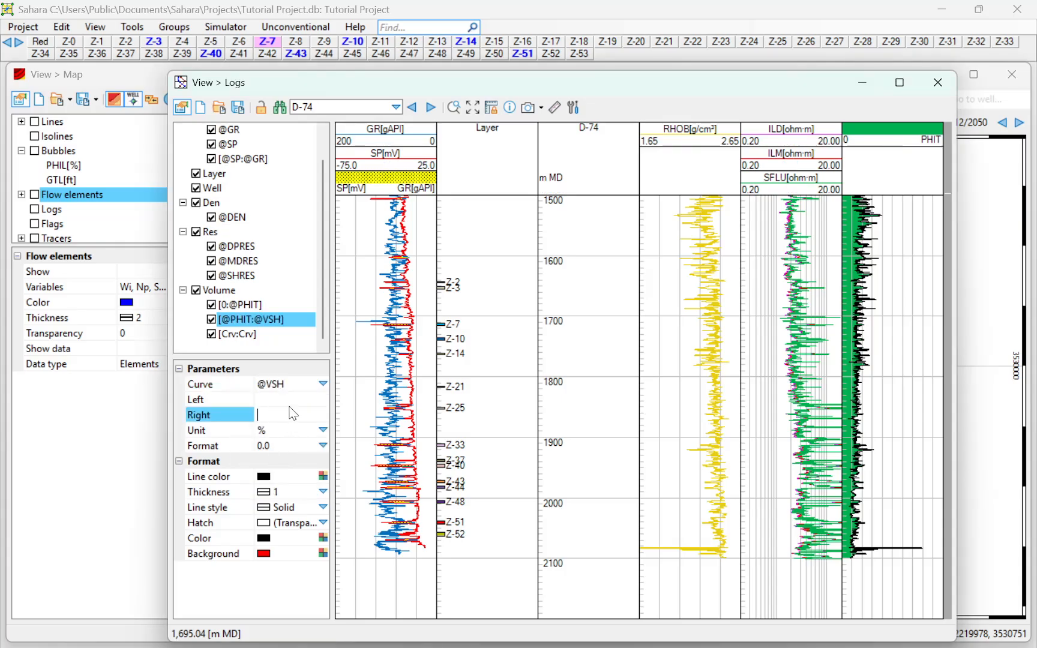
pyautogui.click(293, 401)
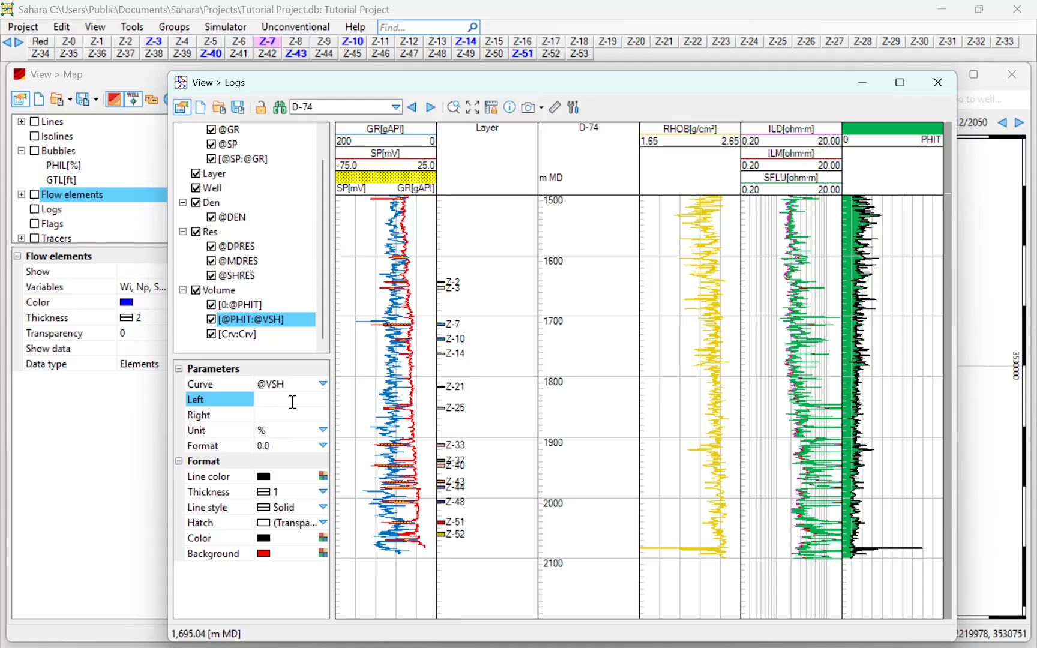
pyautogui.press('Return')
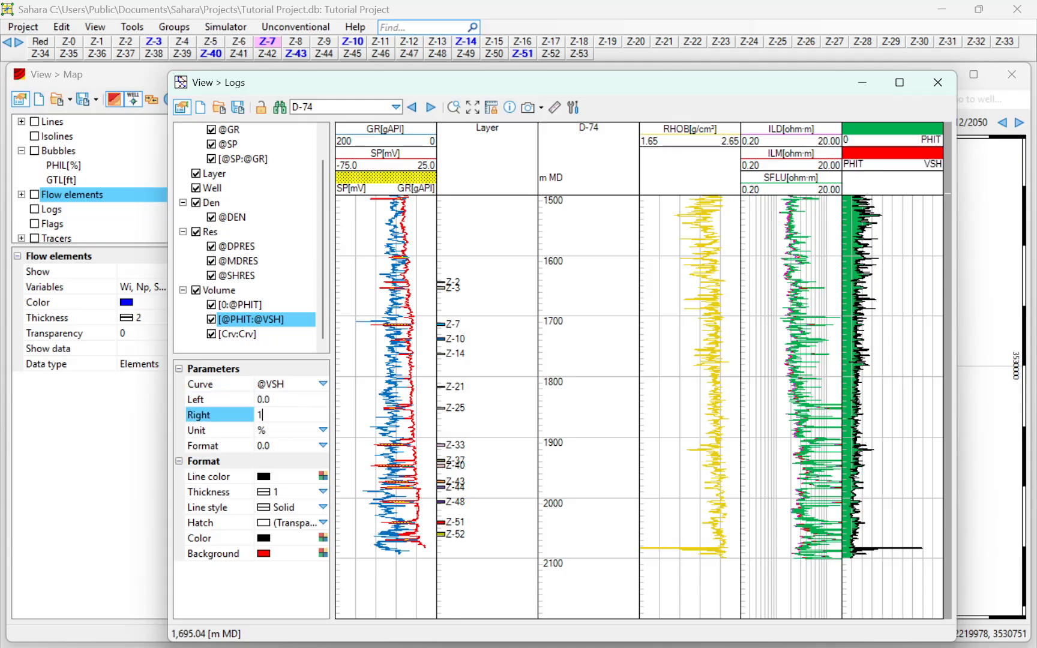
pyautogui.write('1')
pyautogui.press('Return')
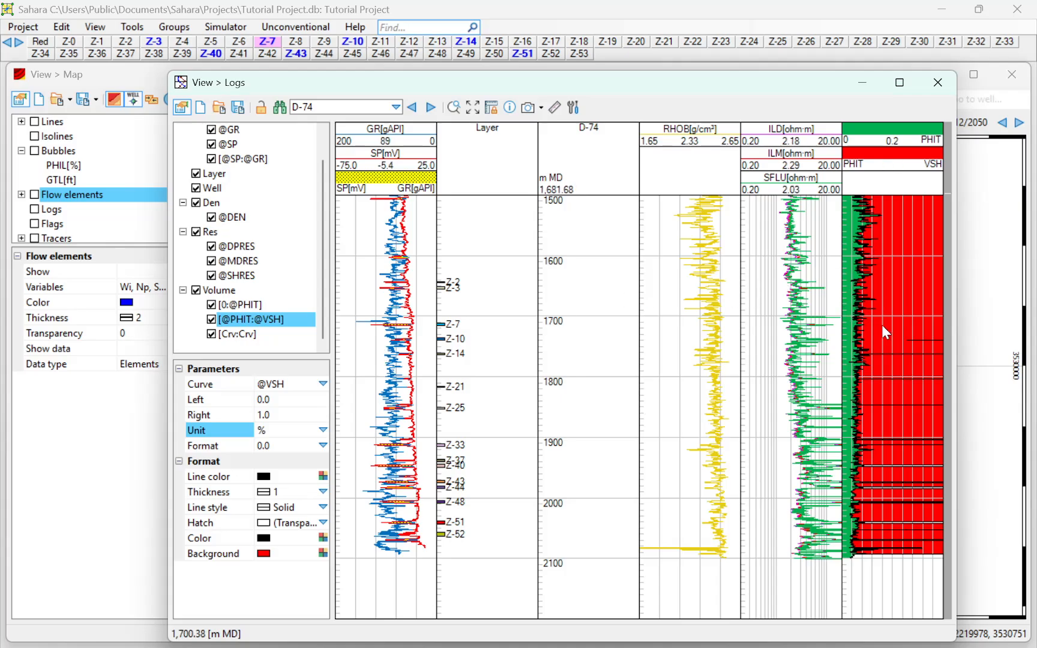
pyautogui.click(323, 430)
pyautogui.click(291, 461)
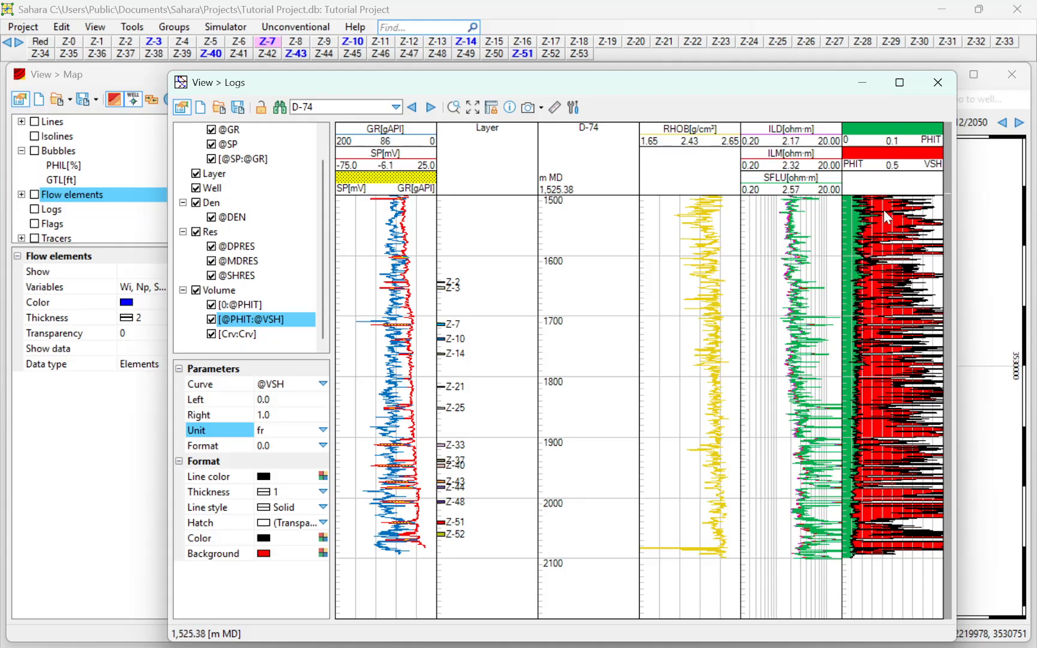
pyautogui.click(280, 451)
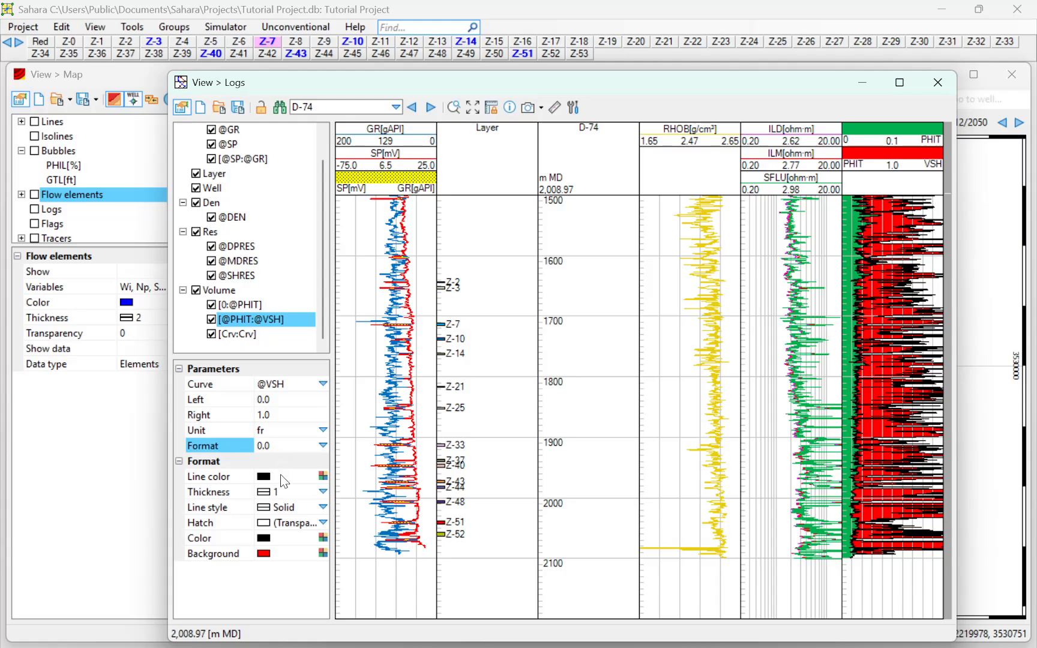
pyautogui.click(282, 525)
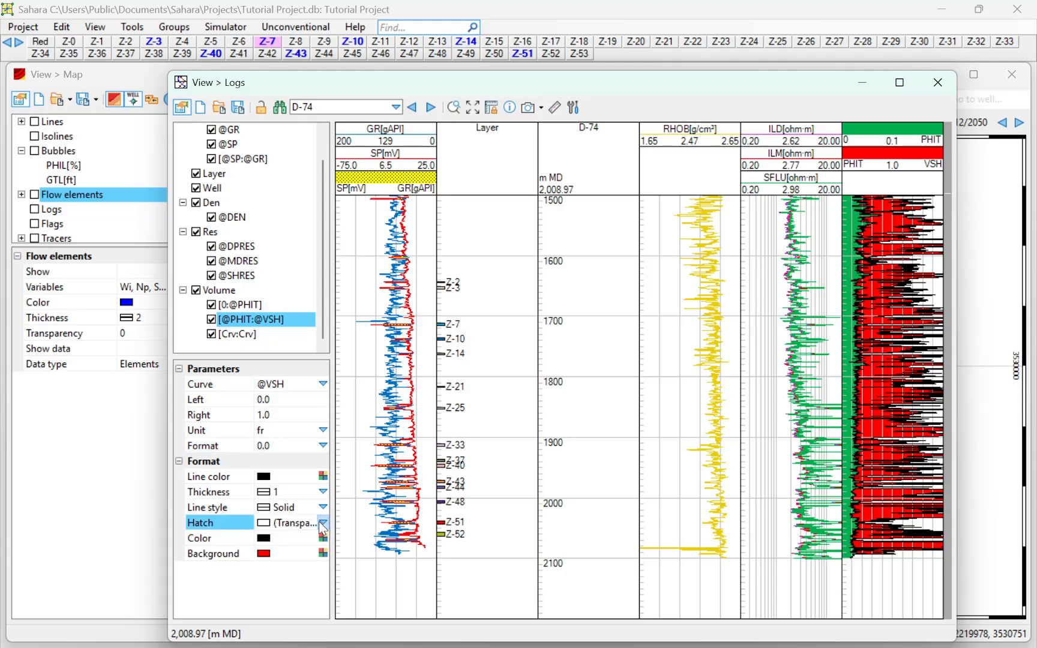
pyautogui.click(320, 522)
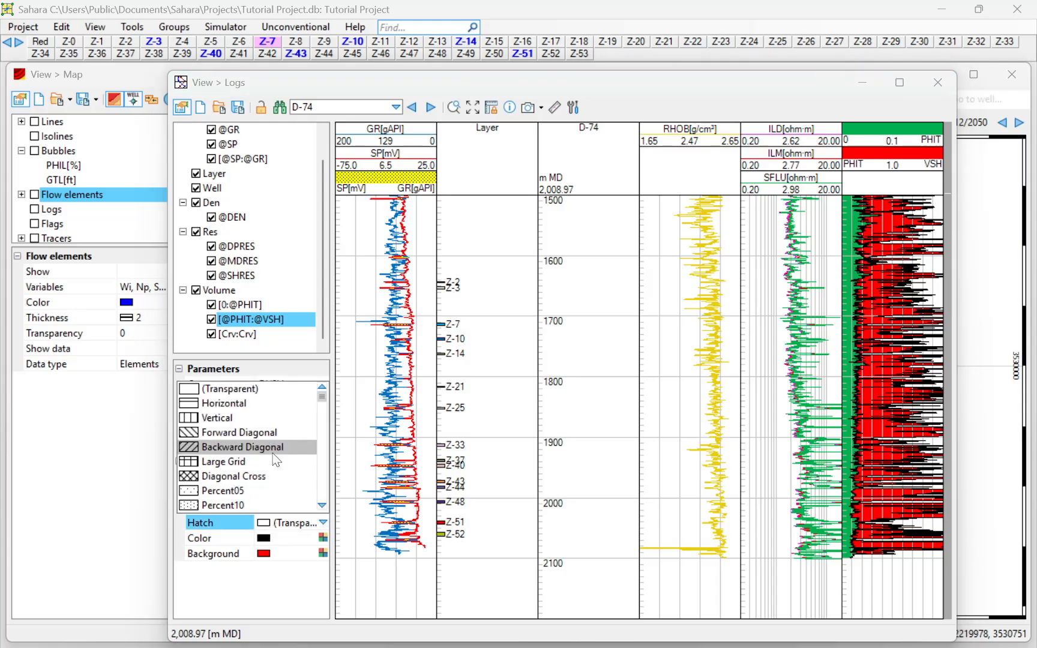
pyautogui.scroll(-14, 276, 460)
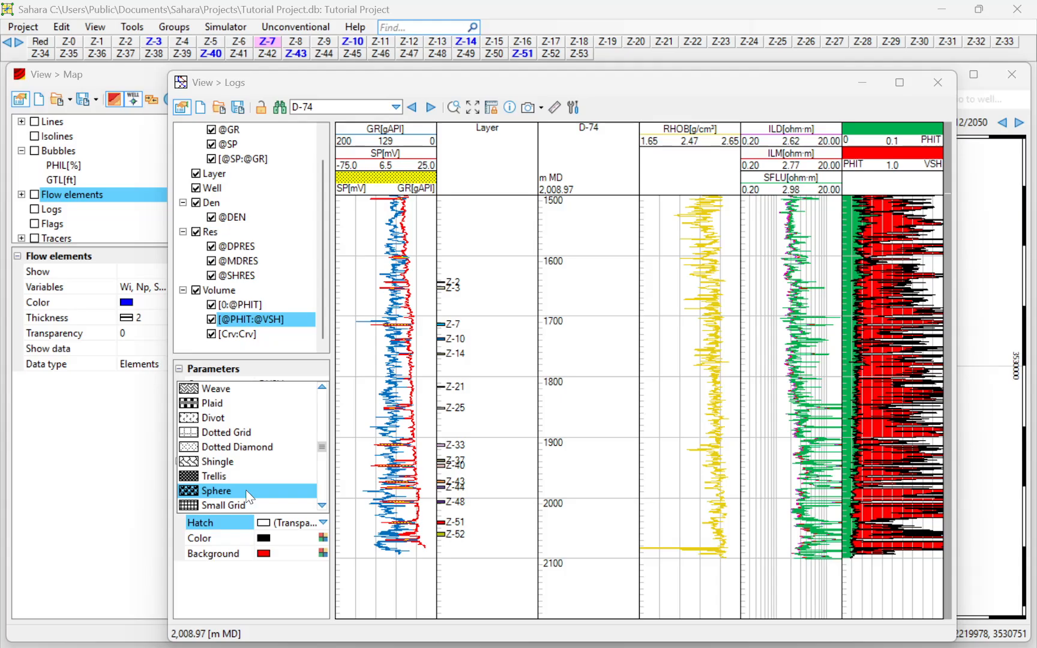
pyautogui.scroll(-1, 248, 496)
pyautogui.scroll(15, 262, 470)
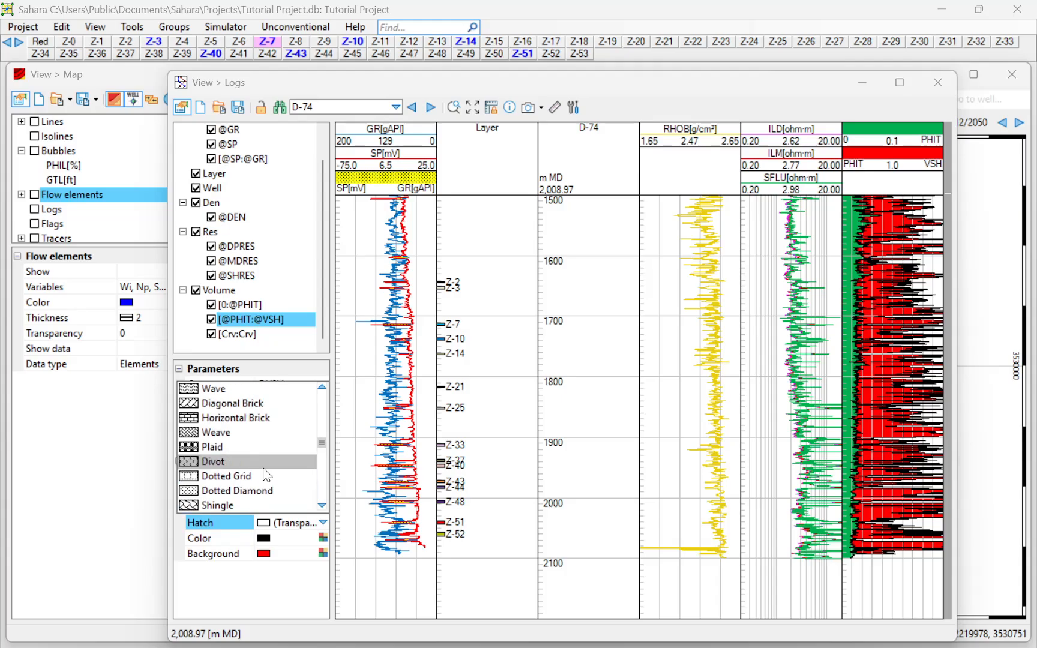
pyautogui.scroll(20, 266, 474)
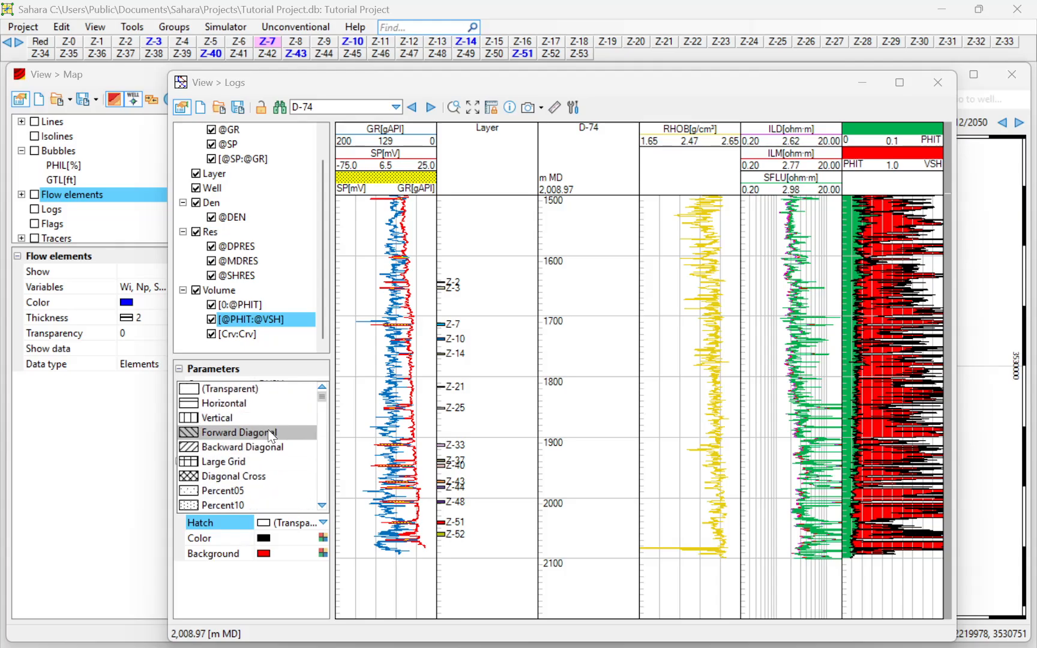
pyautogui.scroll(-5, 268, 429)
pyautogui.scroll(-19, 268, 430)
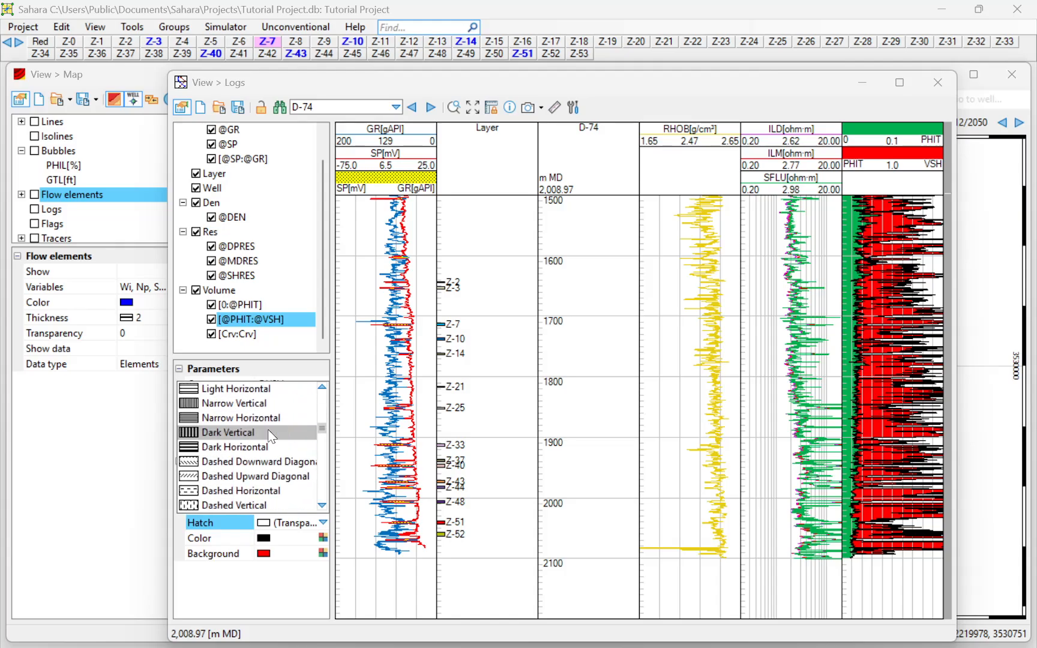
pyautogui.scroll(-10, 267, 430)
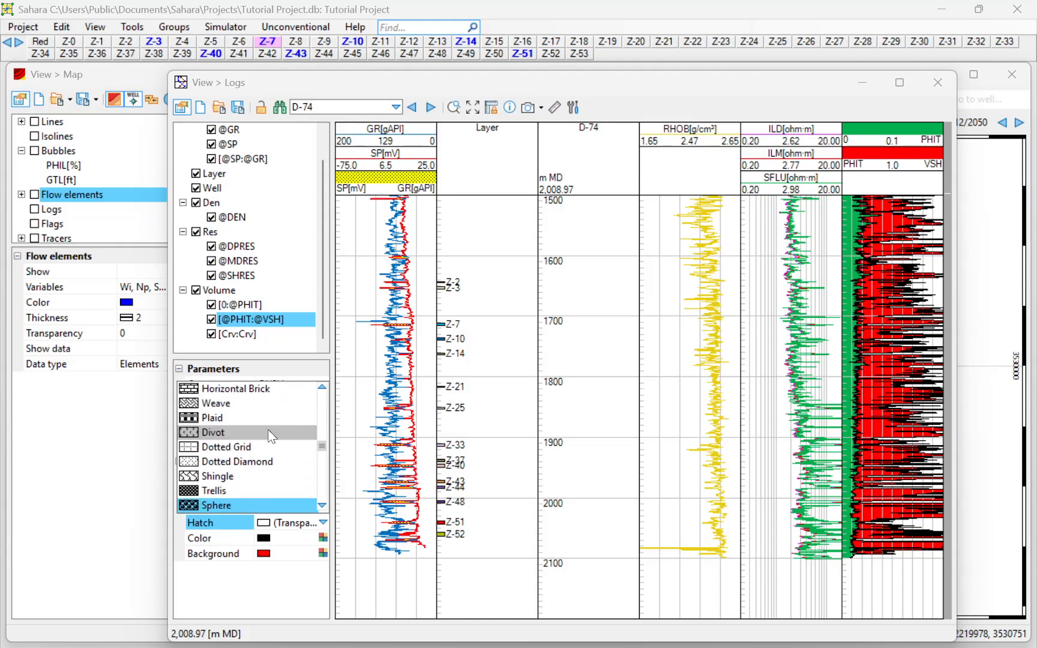
pyautogui.scroll(-6, 268, 430)
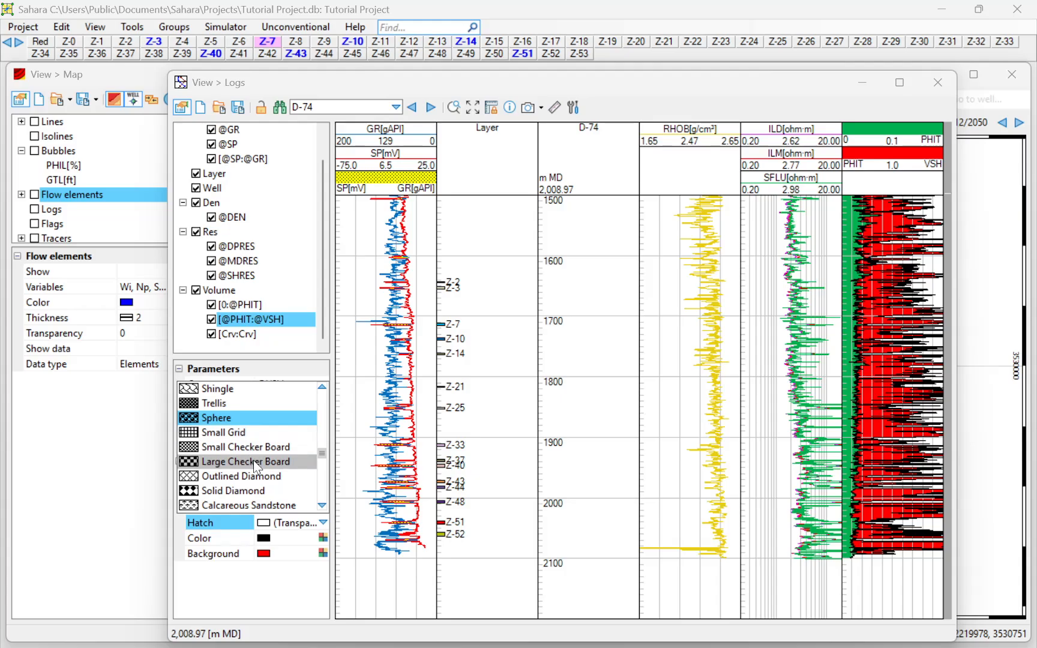
pyautogui.scroll(-6, 258, 468)
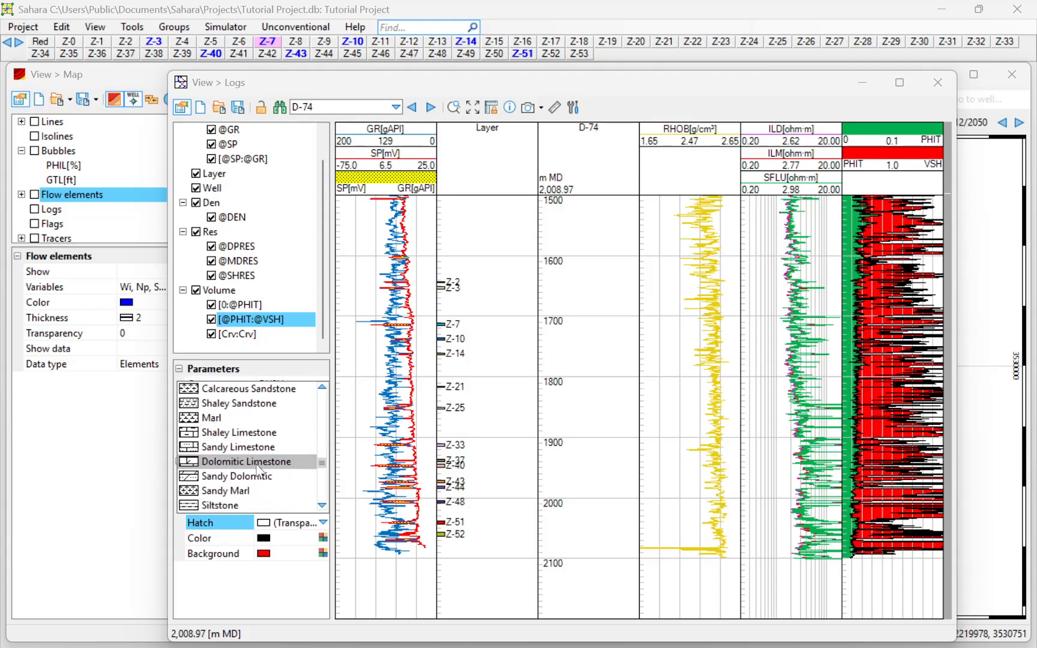
pyautogui.click(241, 478)
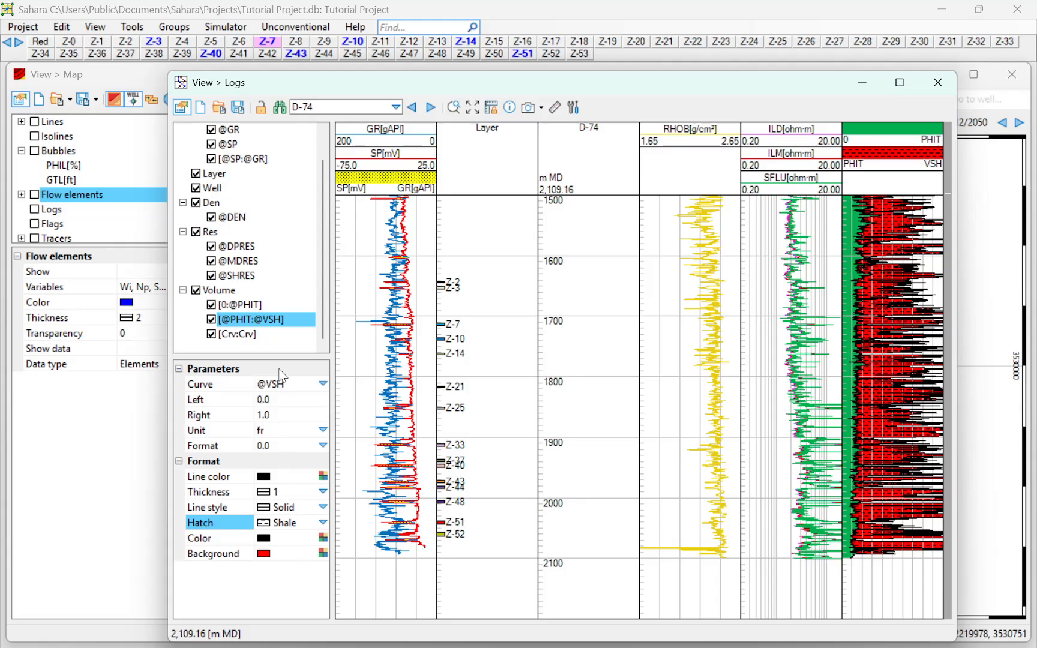
pyautogui.click(258, 335)
# - Assign the VMA log to the third Volume curve
pyautogui.click(320, 383)
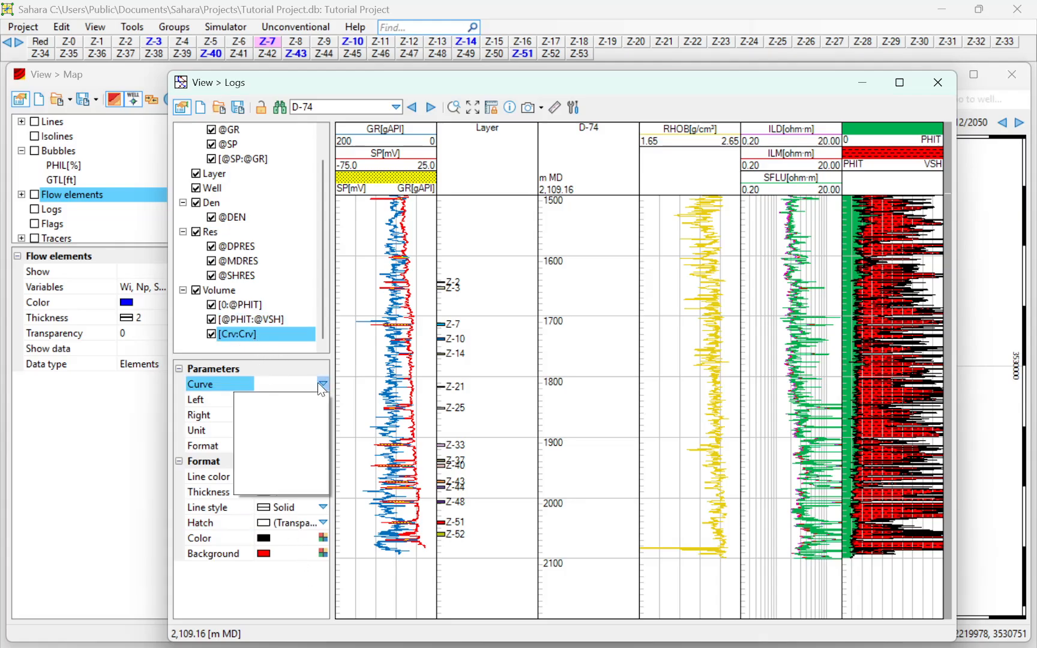
pyautogui.scroll(-2, 303, 438)
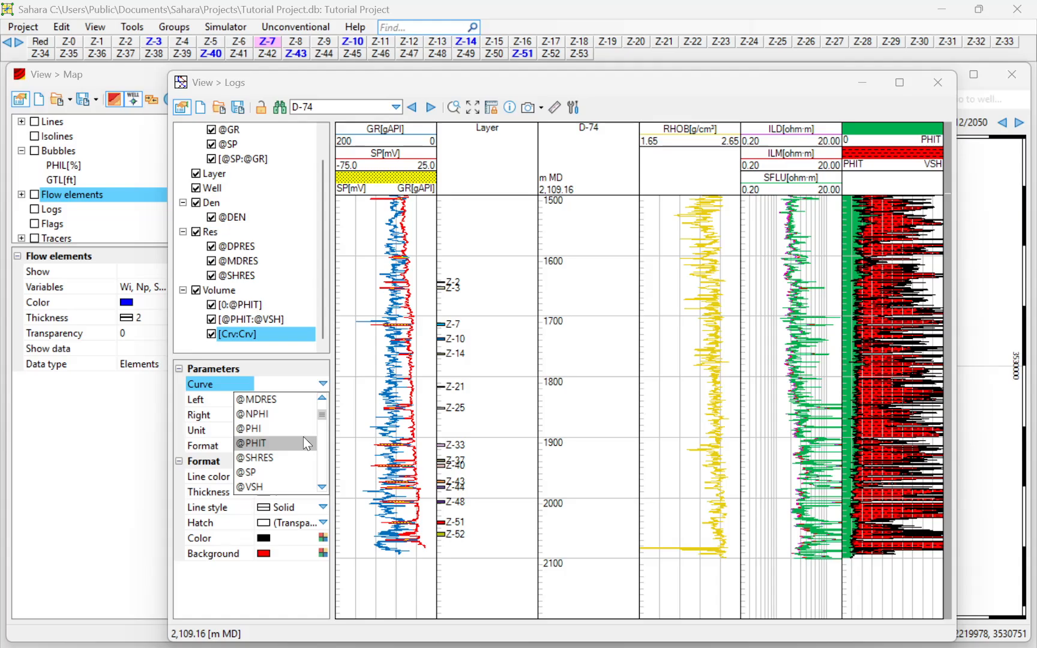
pyautogui.scroll(-4, 303, 437)
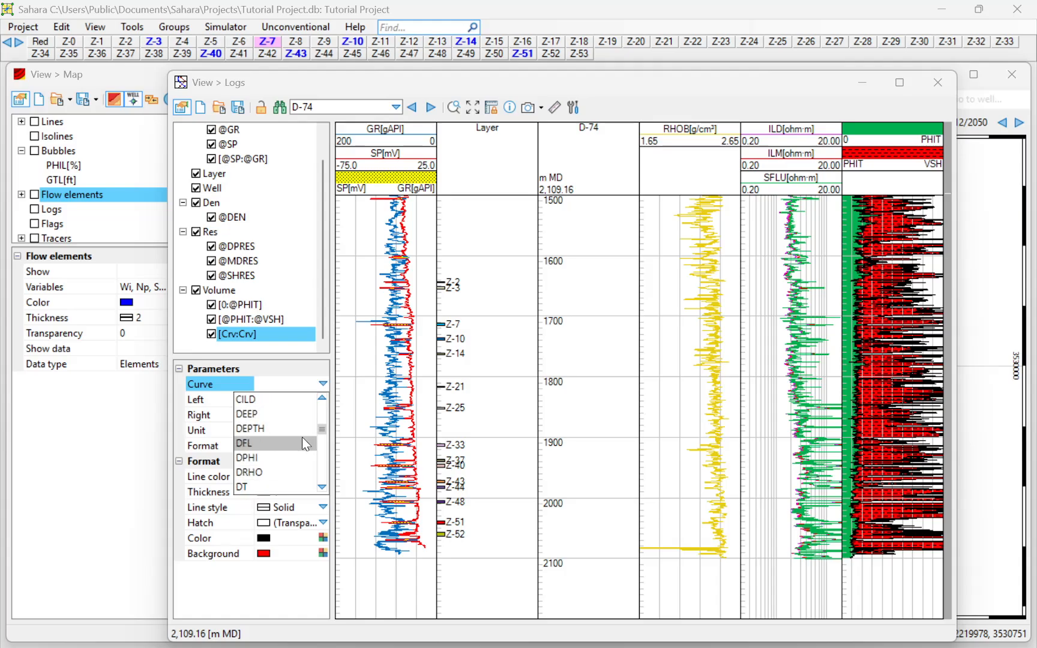
pyautogui.scroll(-8, 303, 437)
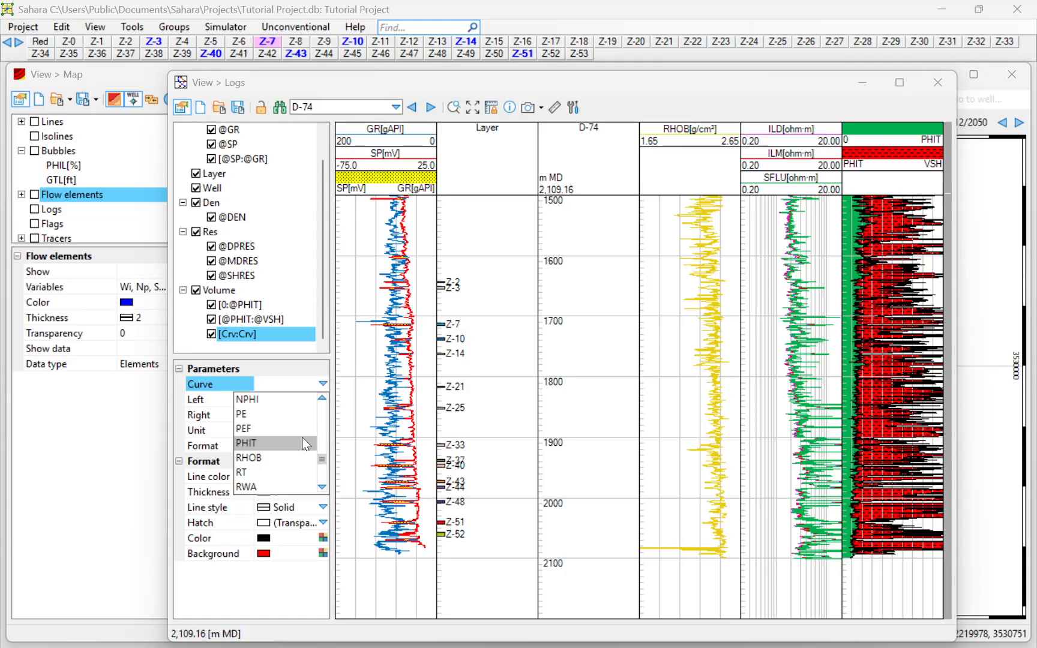
pyautogui.scroll(-1, 303, 437)
pyautogui.click(264, 469)
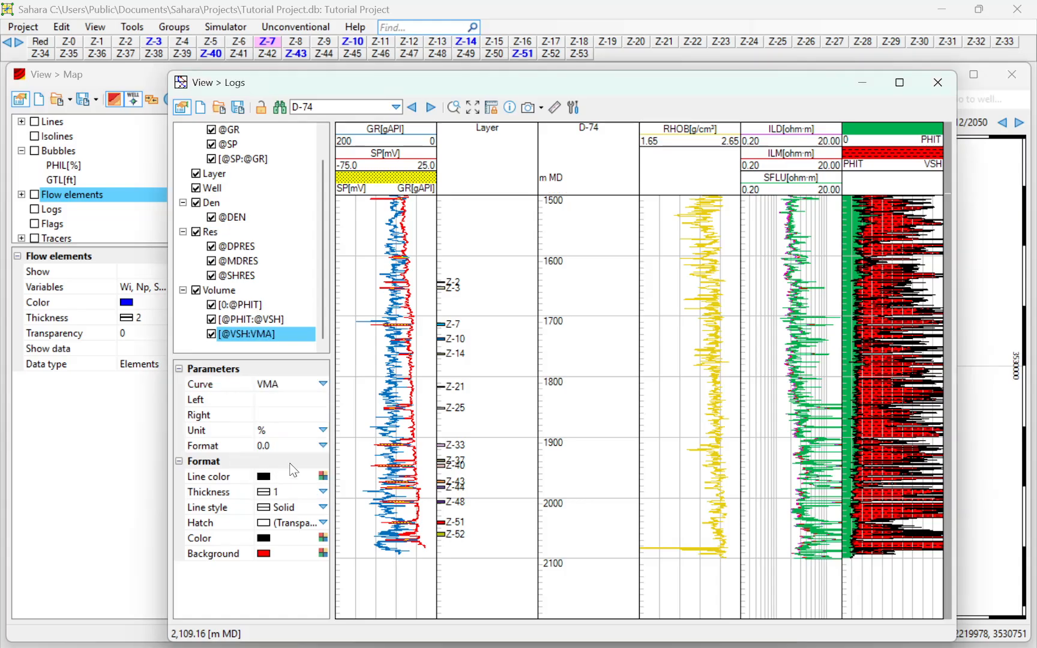
# - Scale the VMA fill 0.0 to 1.0 in fr with a yellow Background
pyautogui.click(298, 397)
pyautogui.write('0')
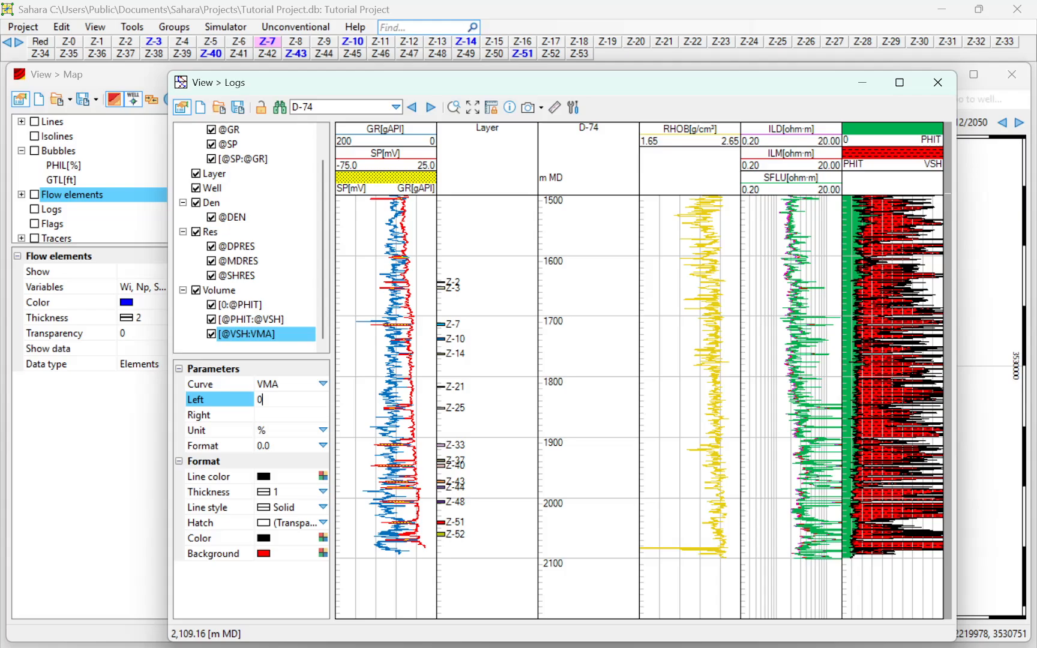
pyautogui.press('Return')
pyautogui.write('1')
pyautogui.press('Return')
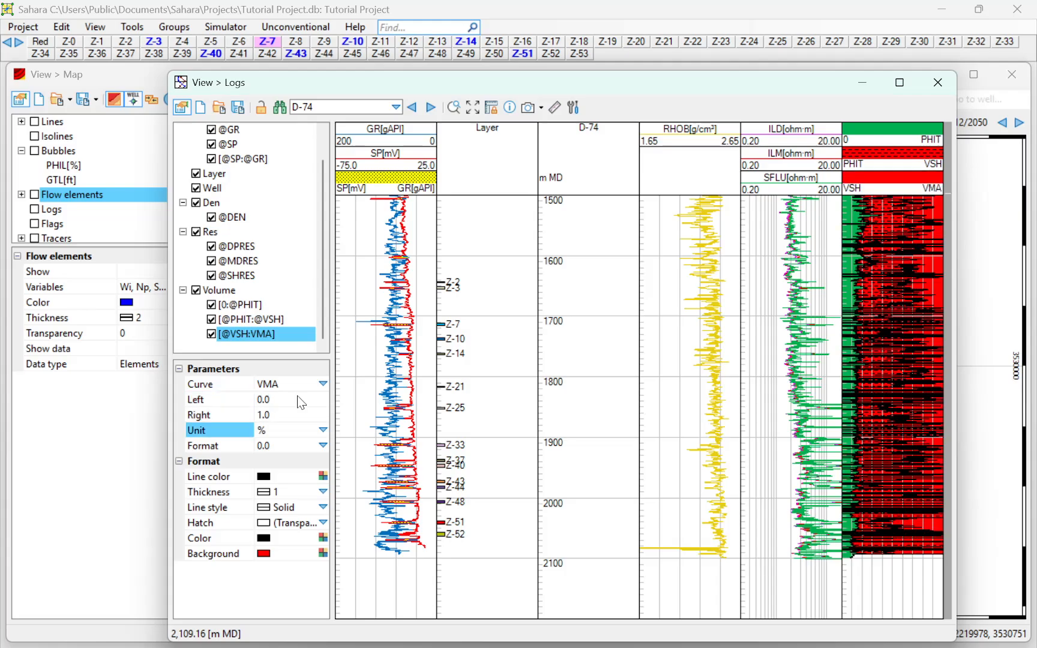
pyautogui.click(322, 431)
pyautogui.click(292, 460)
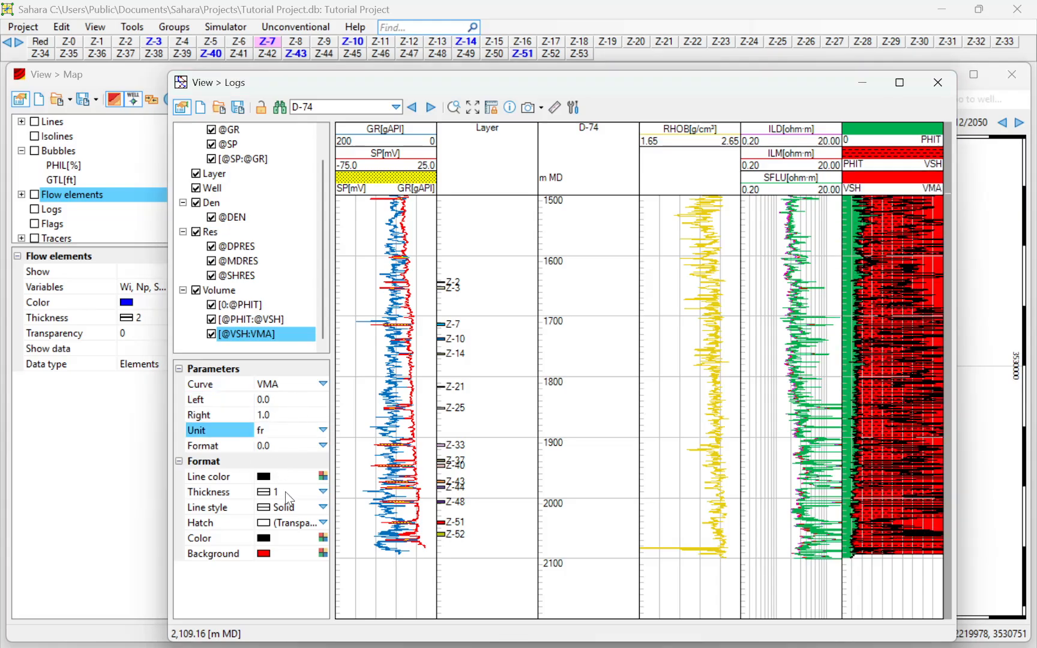
pyautogui.click(323, 553)
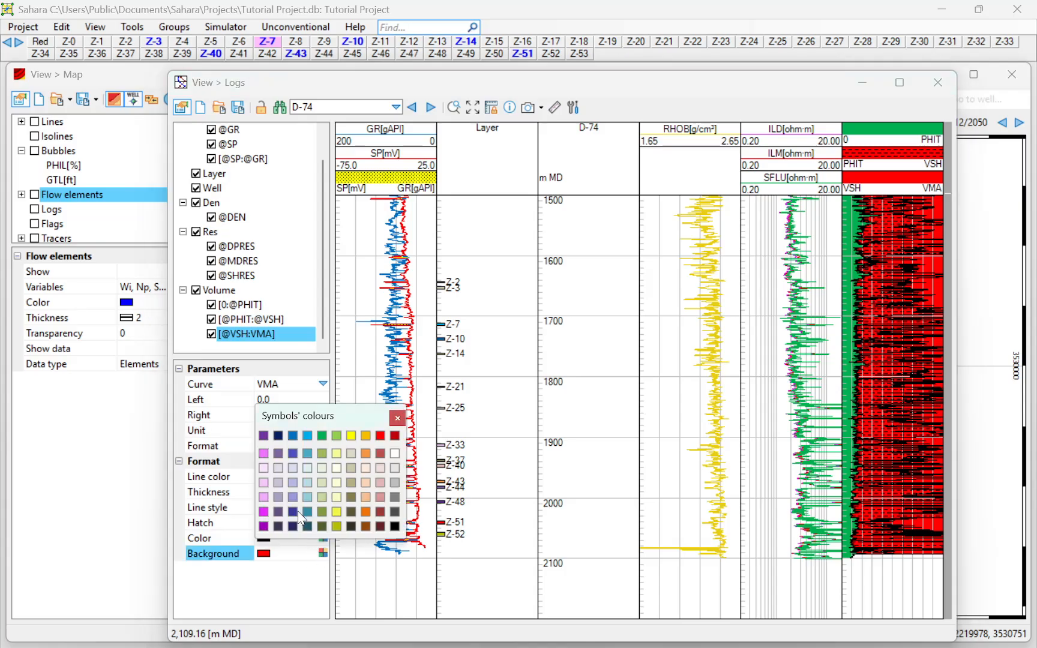
pyautogui.click(352, 436)
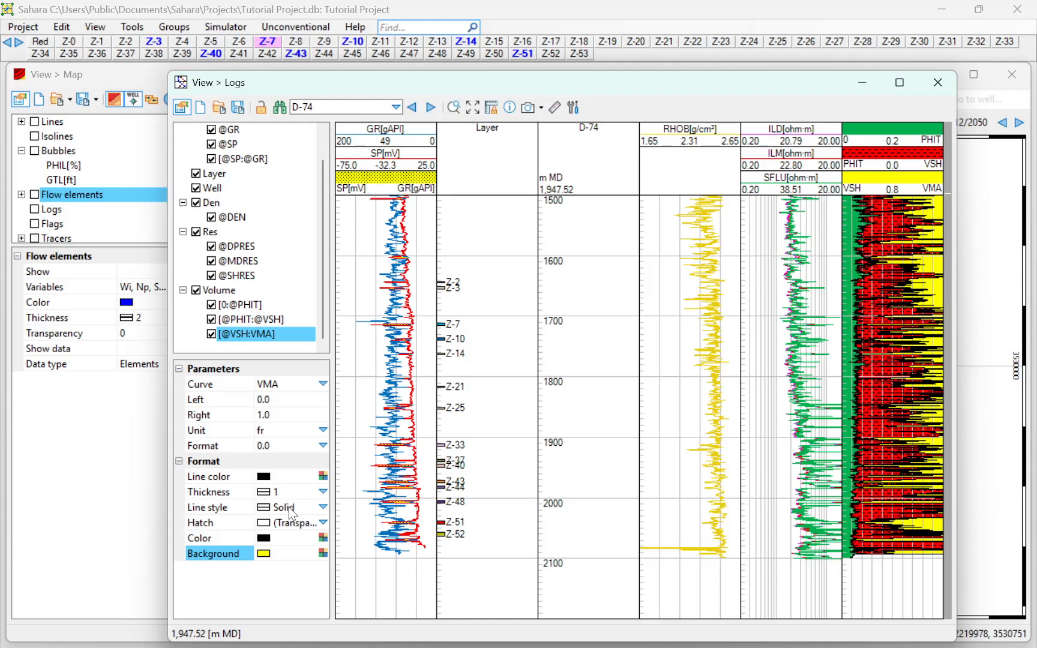
# - Apply the Sandstone hatch to the VMA fill and maximize the Logs window
pyautogui.click(322, 523)
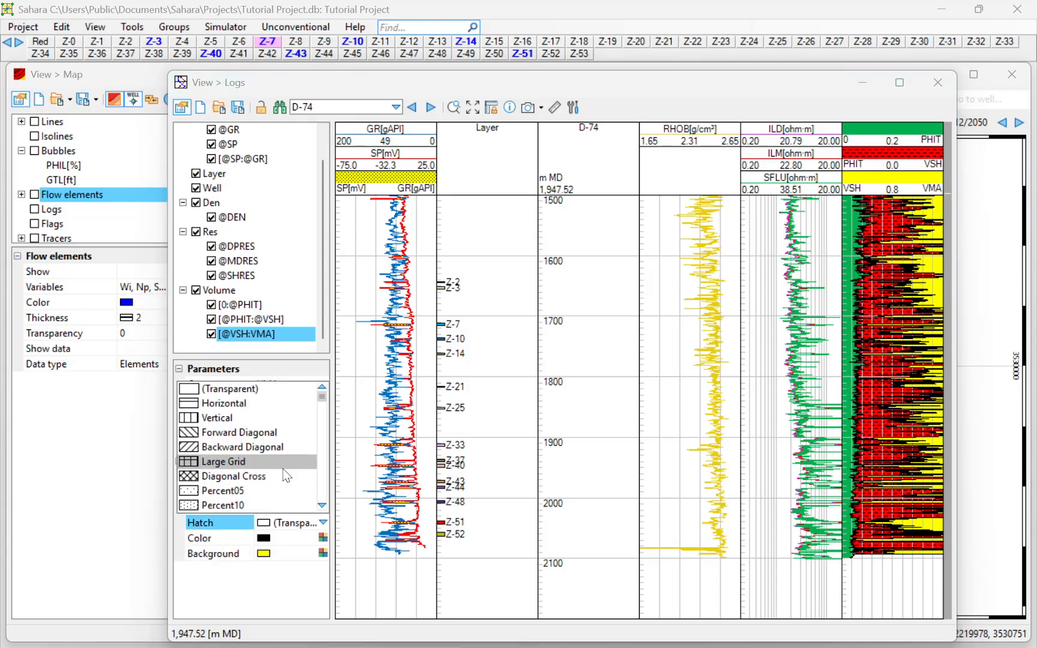
pyautogui.scroll(-6, 270, 438)
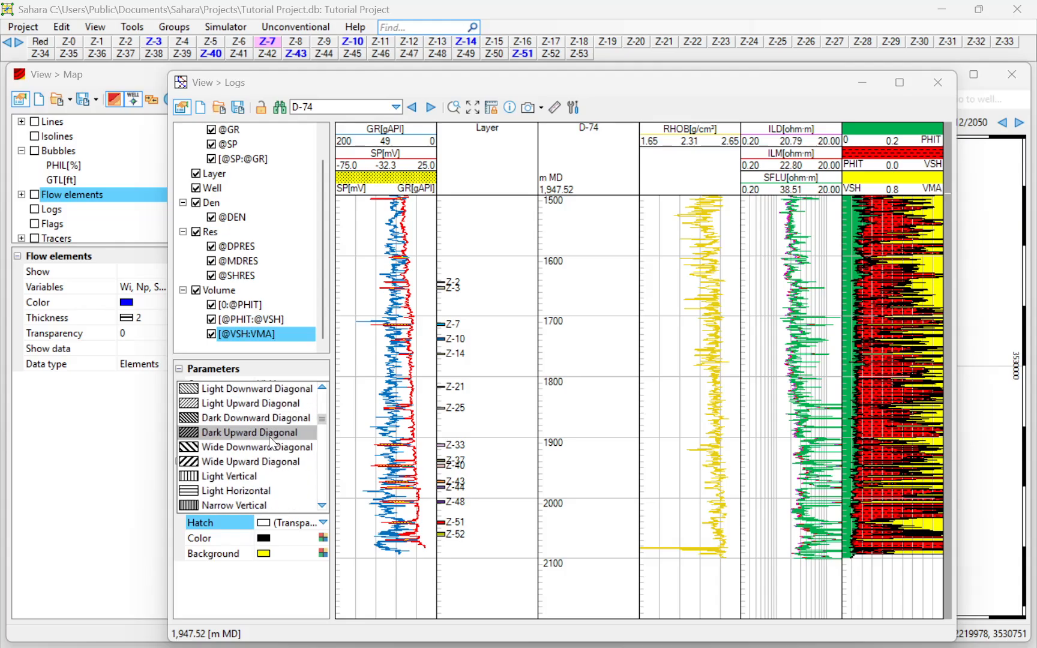
pyautogui.scroll(-1, 271, 443)
pyautogui.scroll(-6, 271, 443)
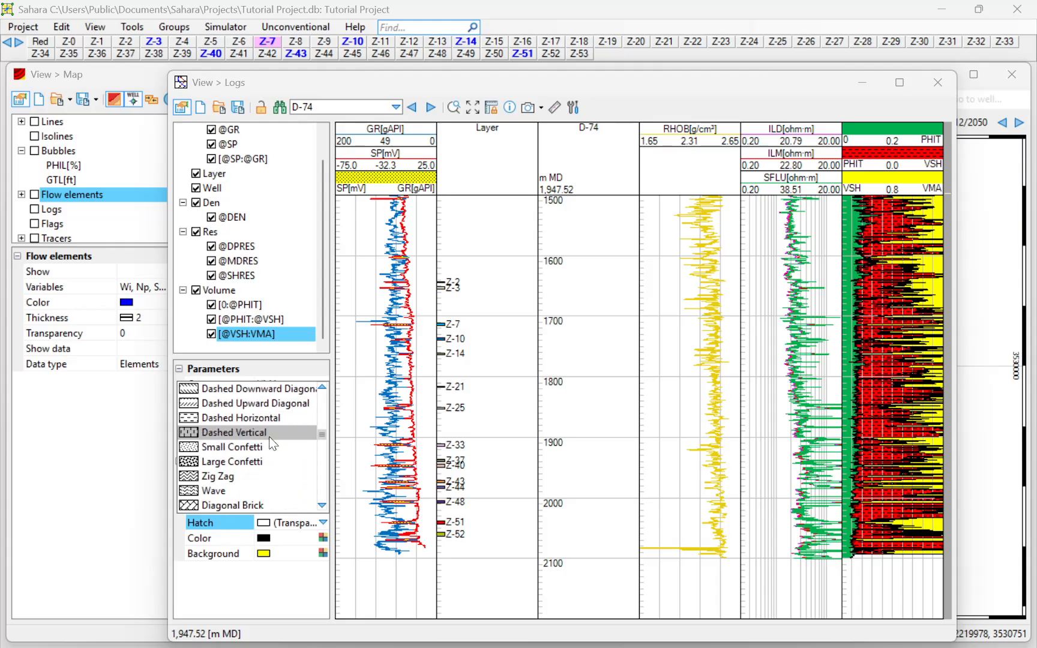
pyautogui.scroll(-10, 270, 438)
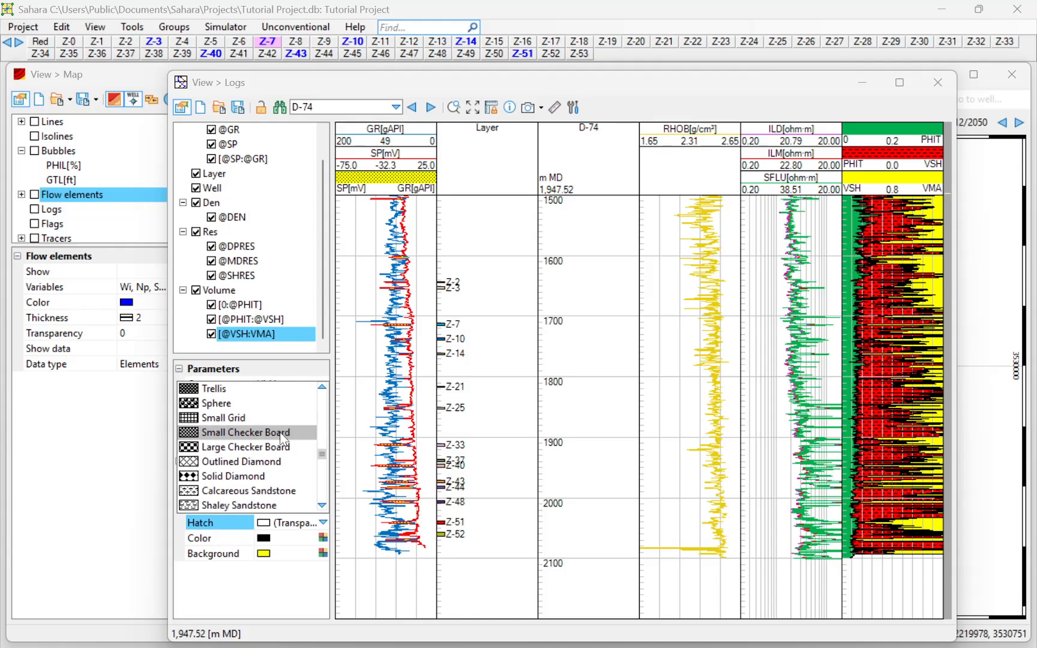
pyautogui.scroll(-6, 282, 443)
pyautogui.scroll(-4, 277, 461)
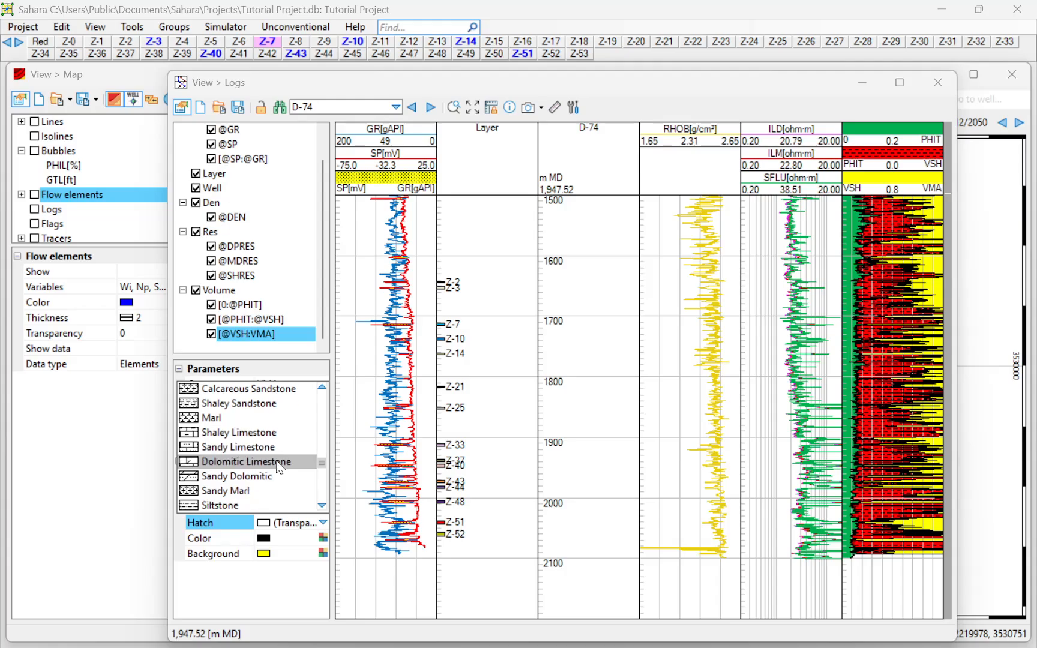
pyautogui.click(245, 489)
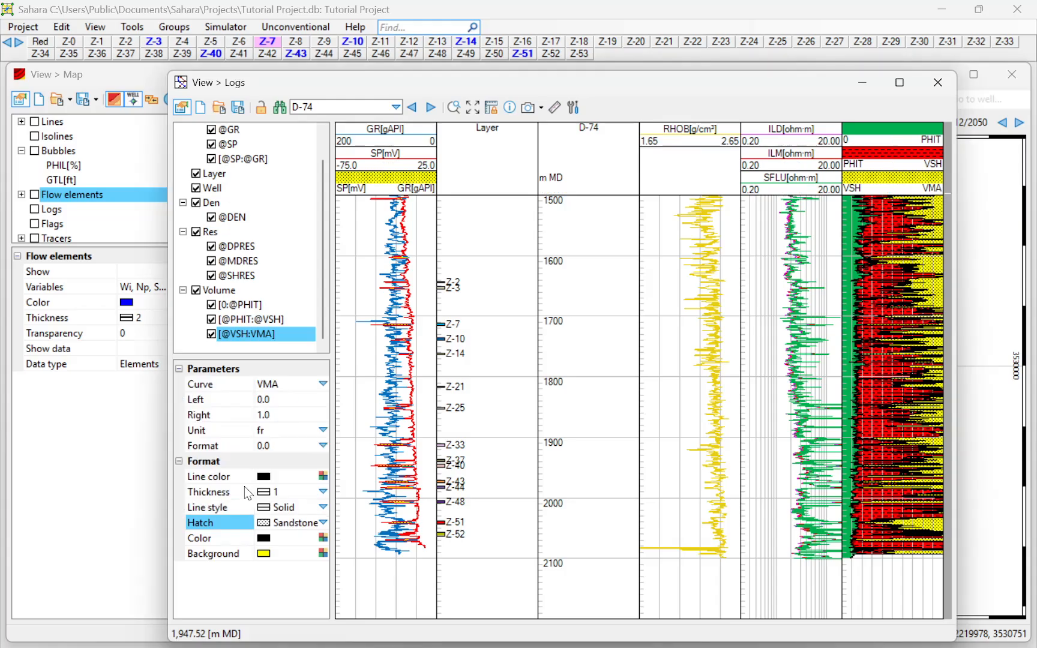
pyautogui.doubleClick(674, 89)
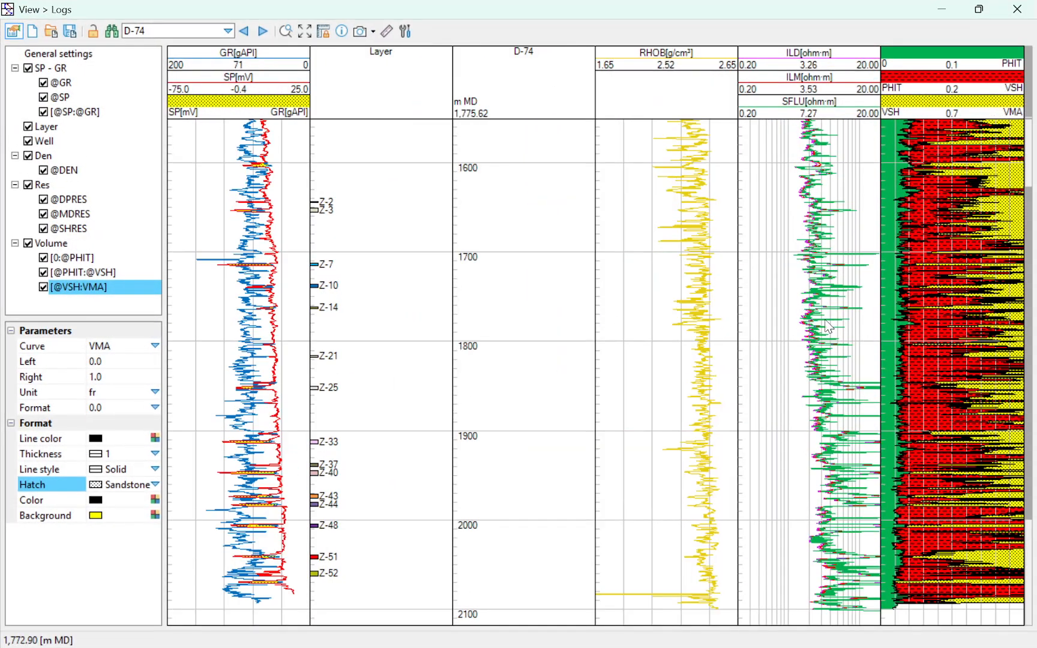
pyautogui.scroll(4, 621, 320)
pyautogui.scroll(-2, 725, 358)
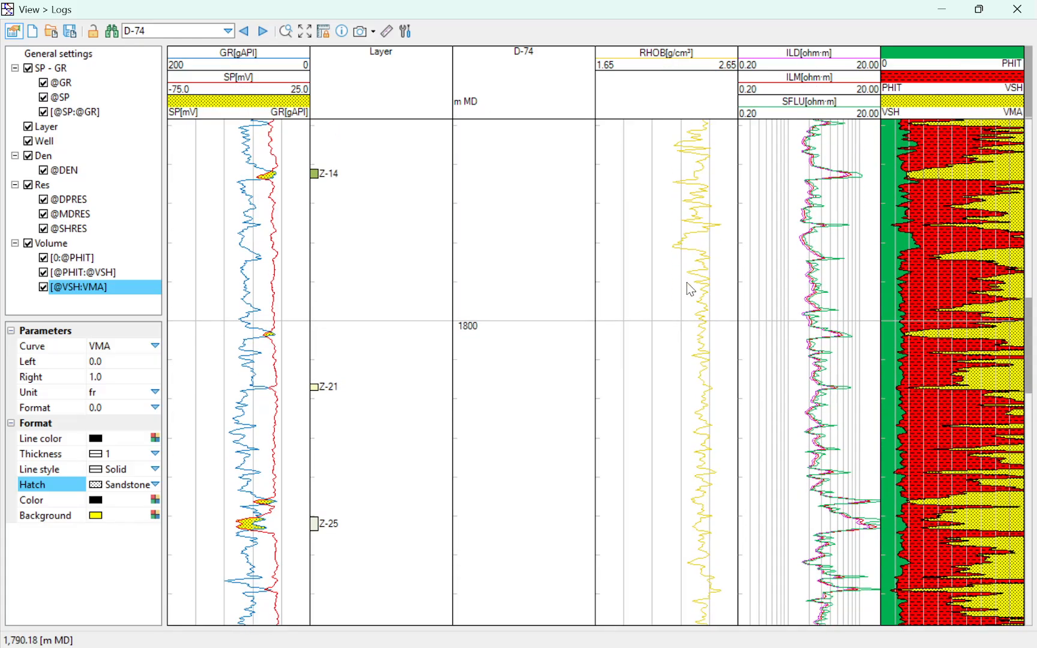
pyautogui.scroll(6, 686, 282)
pyautogui.scroll(1, 700, 380)
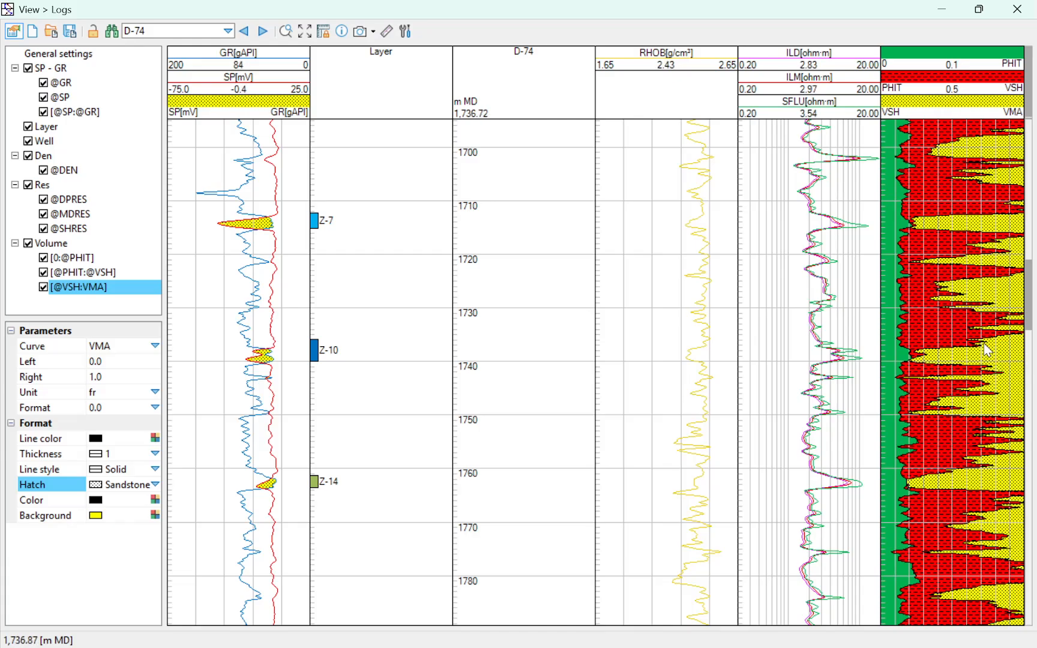
pyautogui.scroll(5, 964, 351)
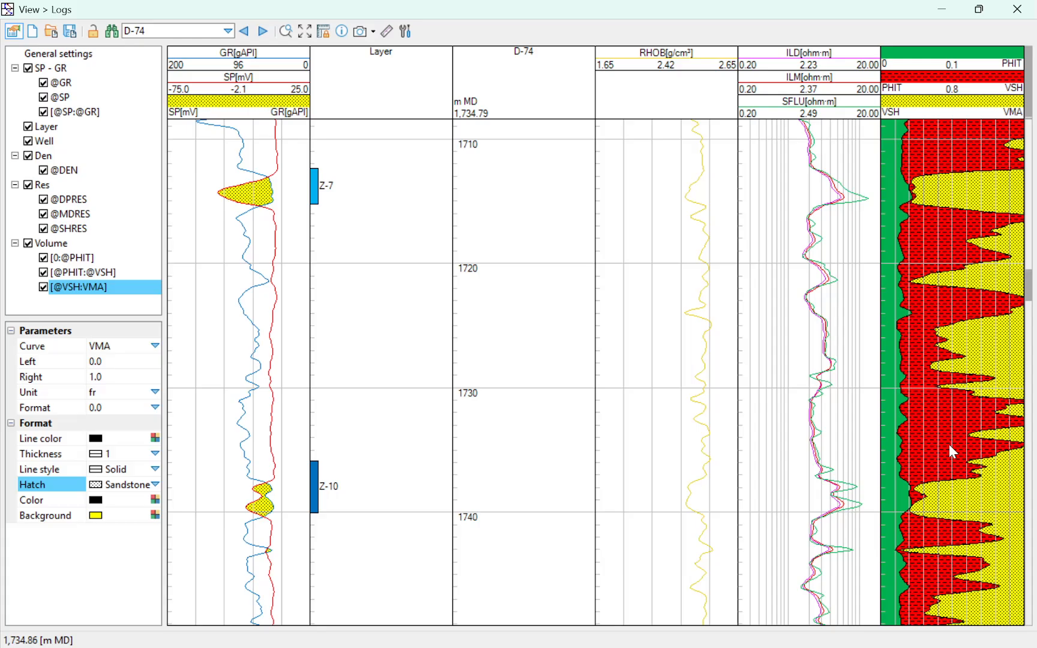
pyautogui.scroll(4, 947, 494)
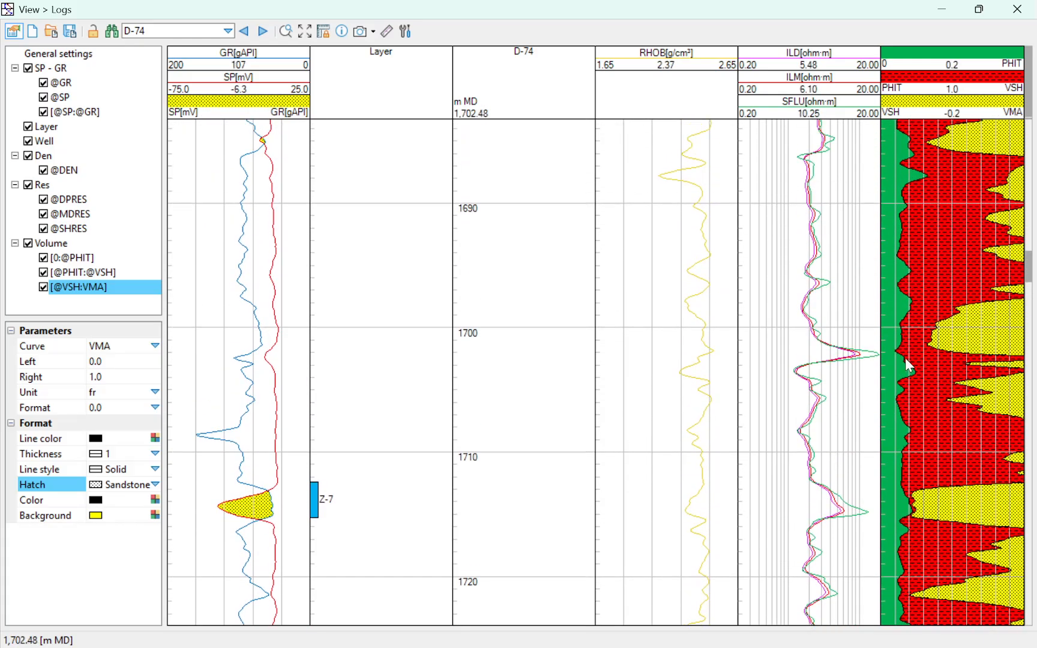
pyautogui.scroll(6, 905, 350)
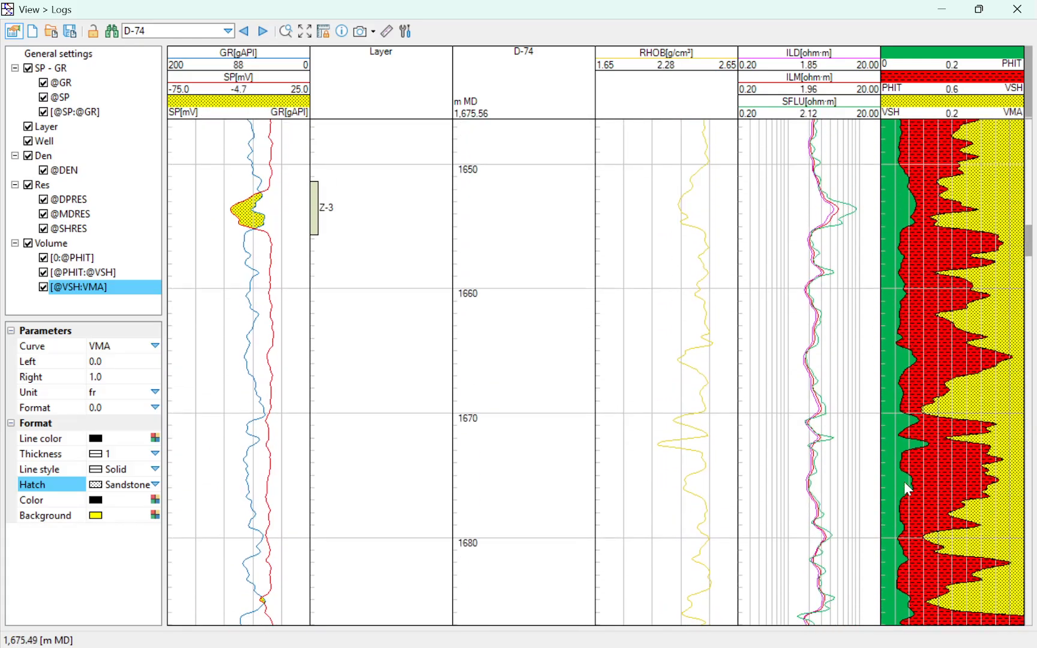
pyautogui.scroll(1, 874, 351)
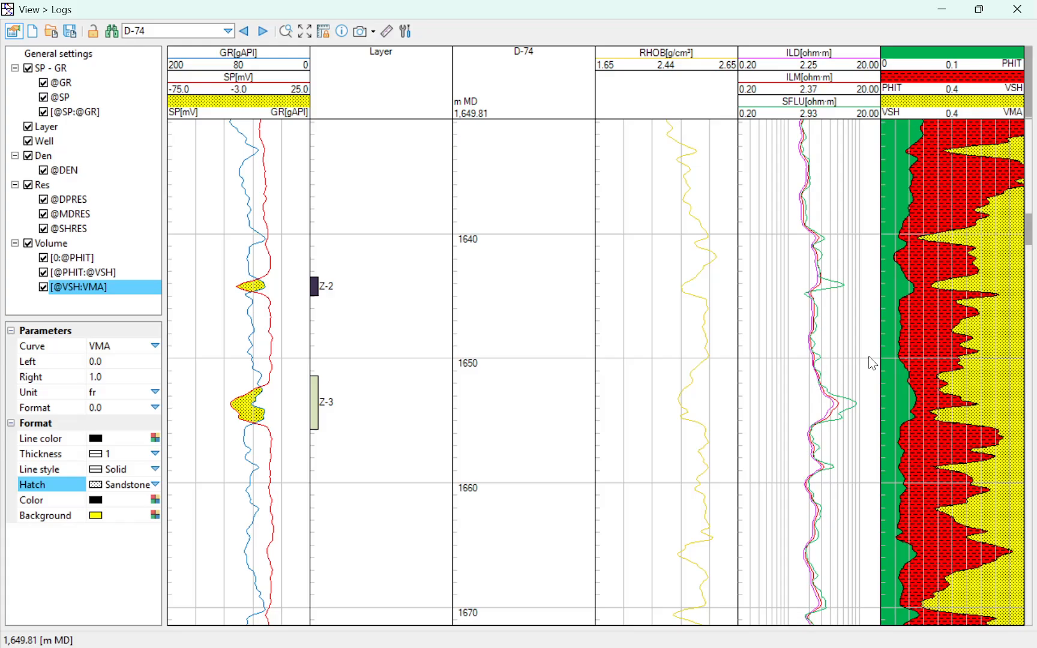
pyautogui.scroll(7, 929, 323)
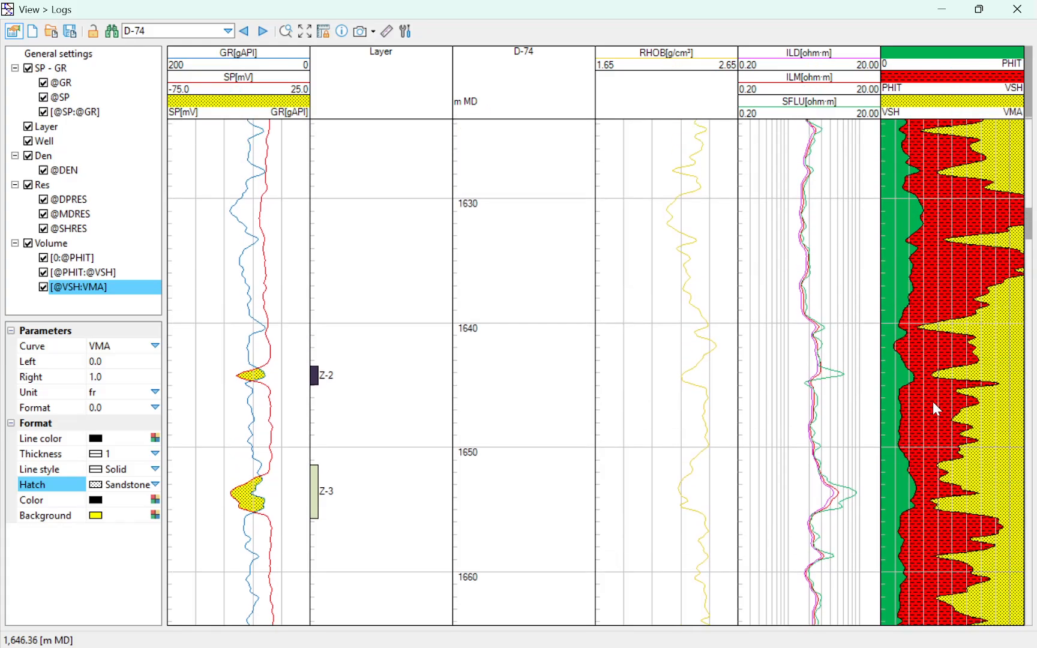
pyautogui.scroll(8, 865, 186)
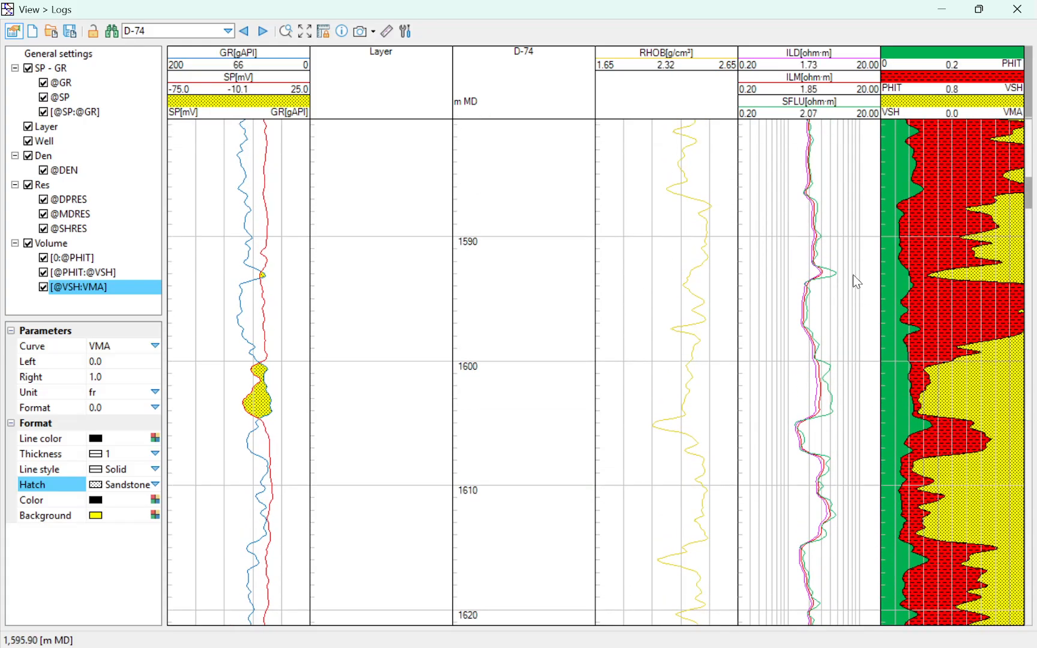
pyautogui.scroll(8, 826, 418)
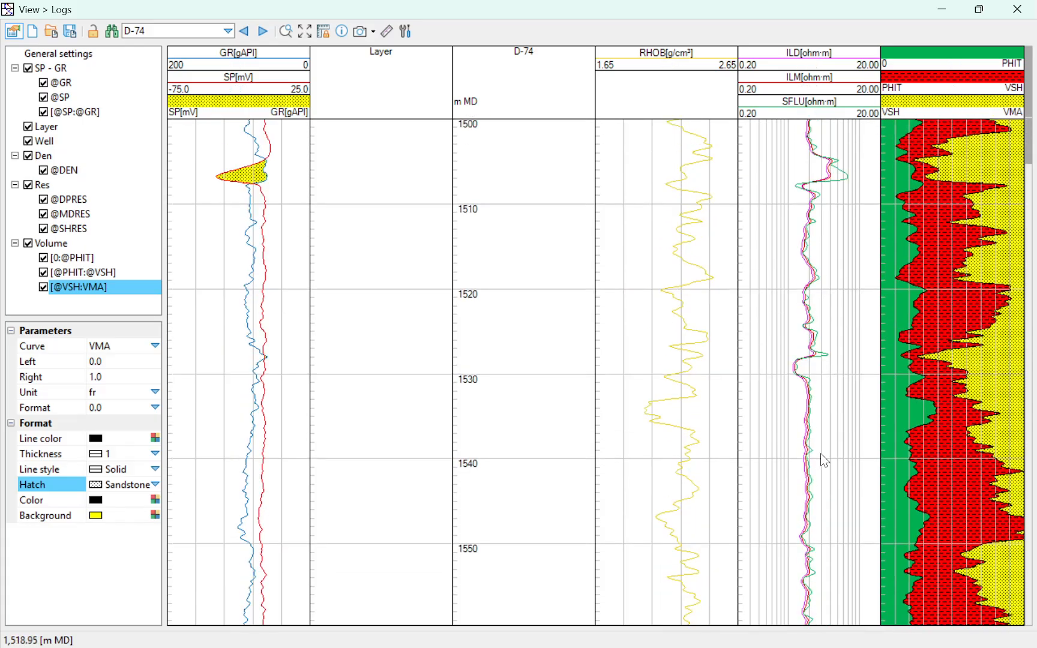
pyautogui.scroll(-14, 814, 349)
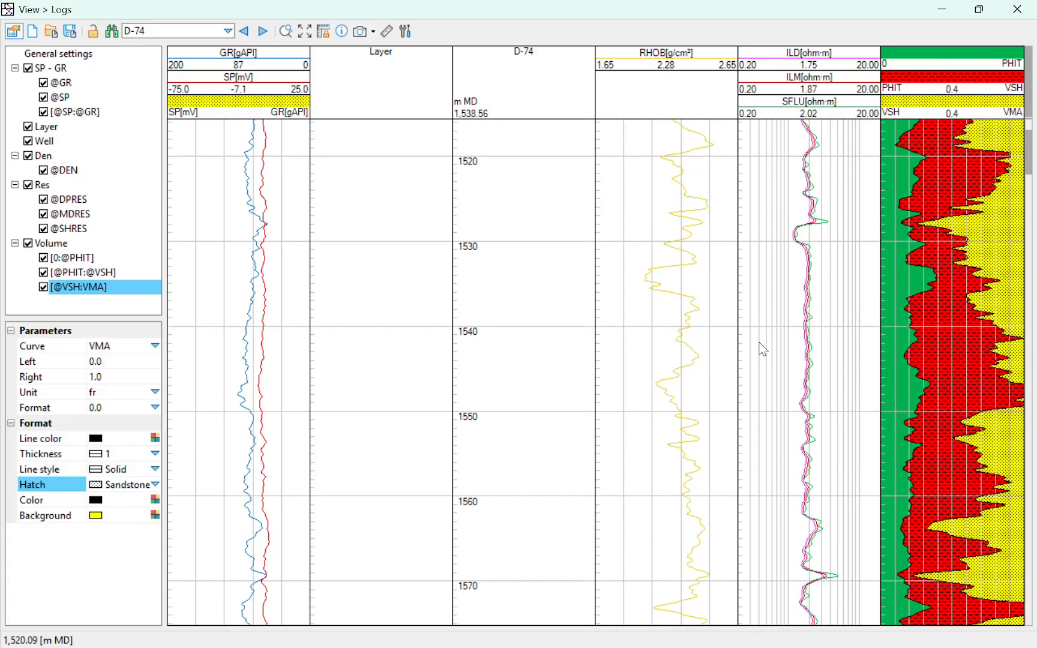
pyautogui.scroll(-20, 694, 506)
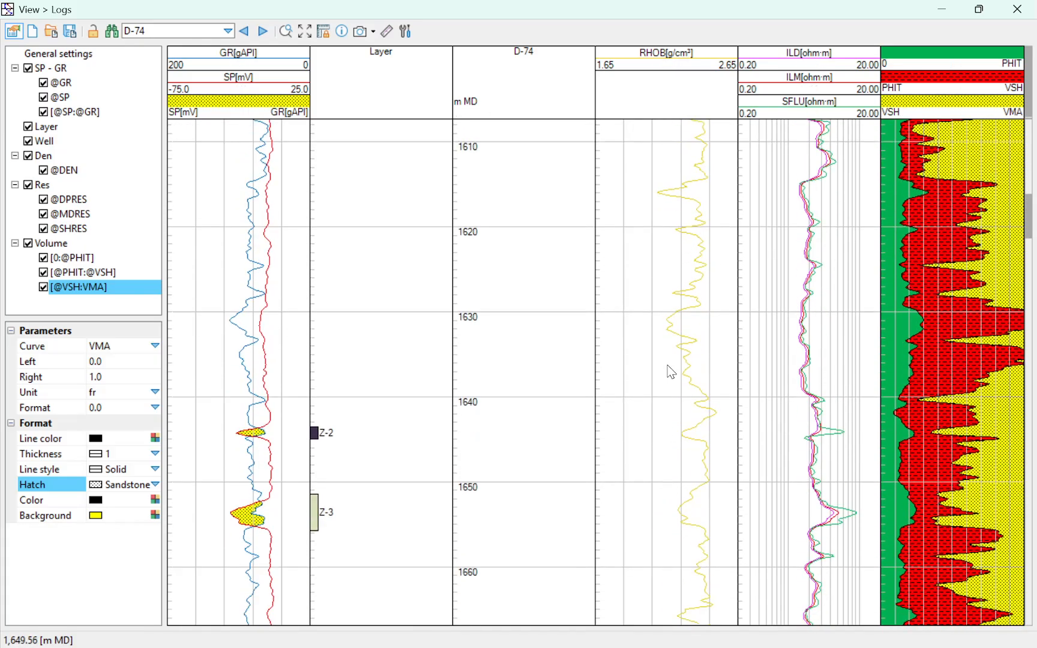
pyautogui.scroll(-5, 604, 356)
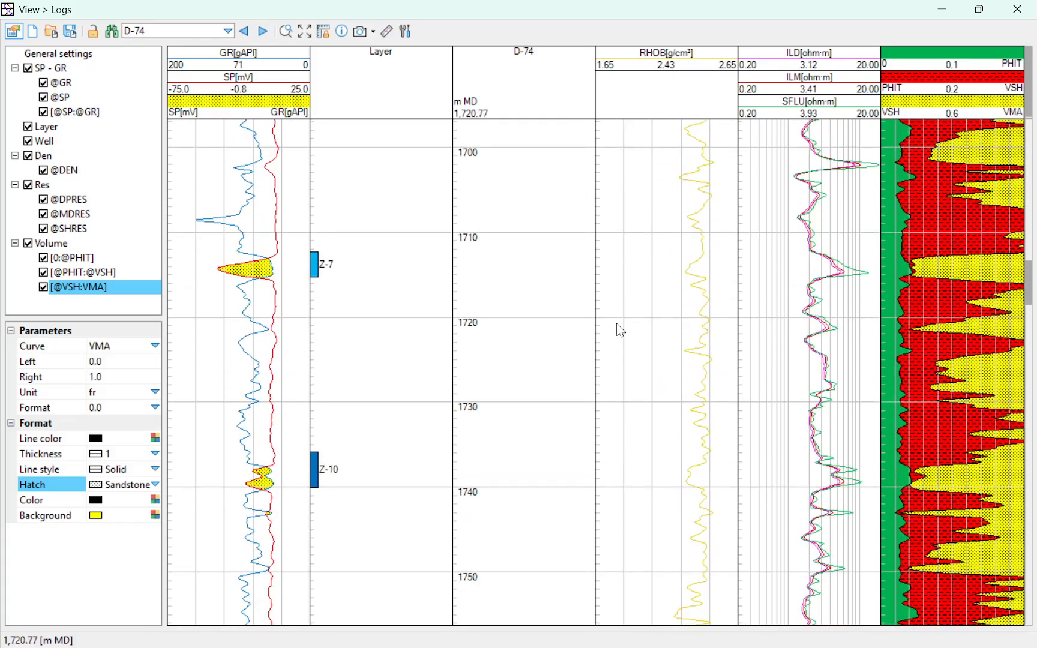
pyautogui.scroll(-8, 633, 319)
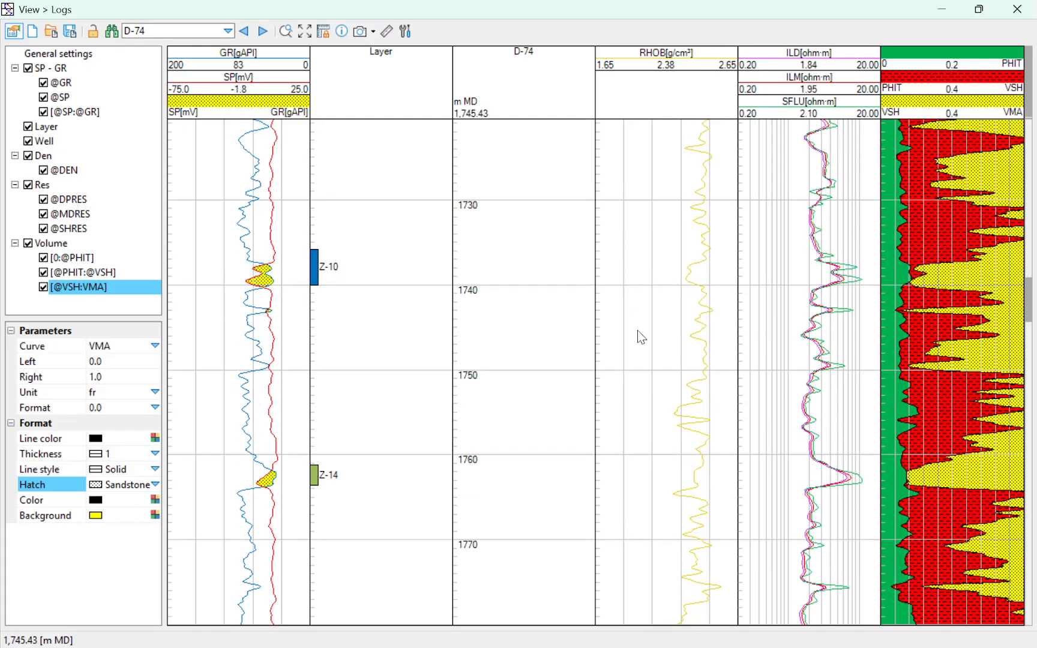
pyautogui.scroll(-11, 638, 342)
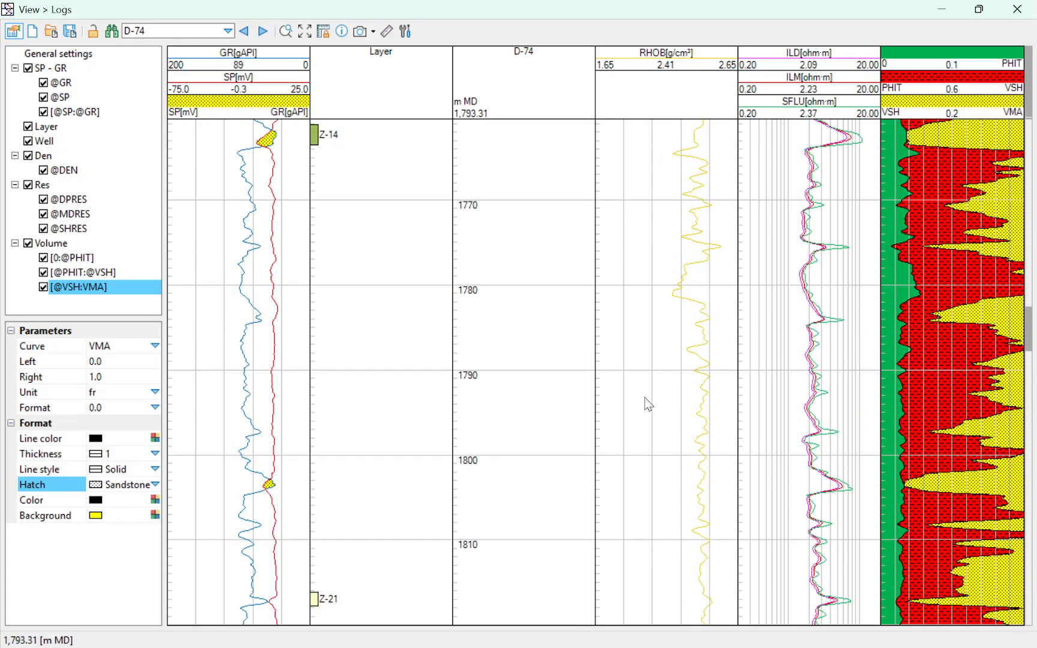
pyautogui.scroll(-5, 627, 331)
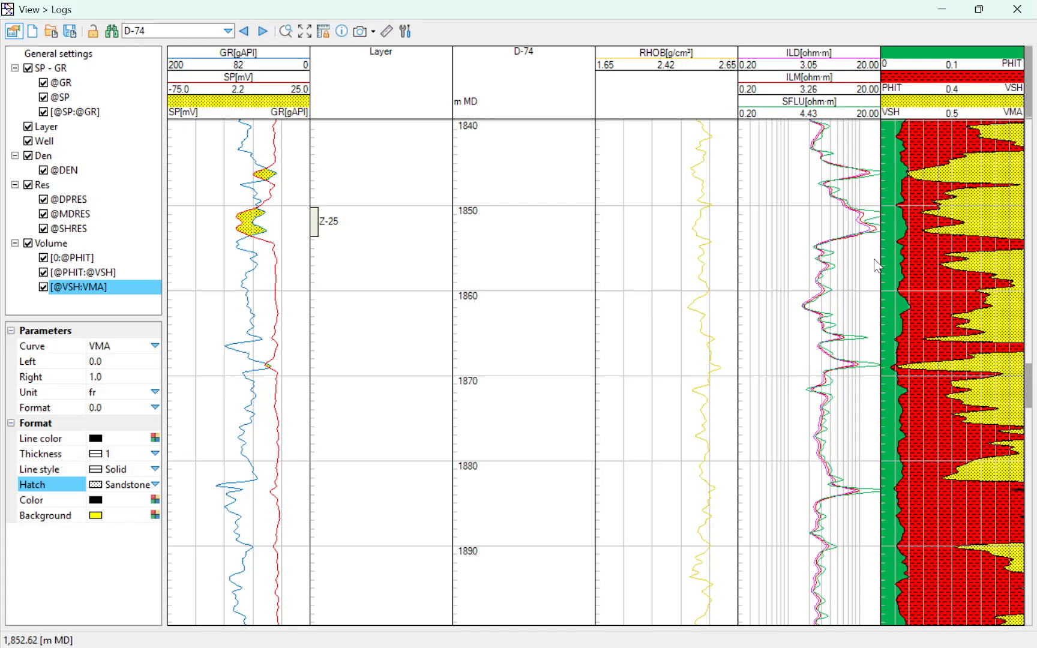
pyautogui.scroll(-5, 786, 238)
pyautogui.scroll(-10, 742, 235)
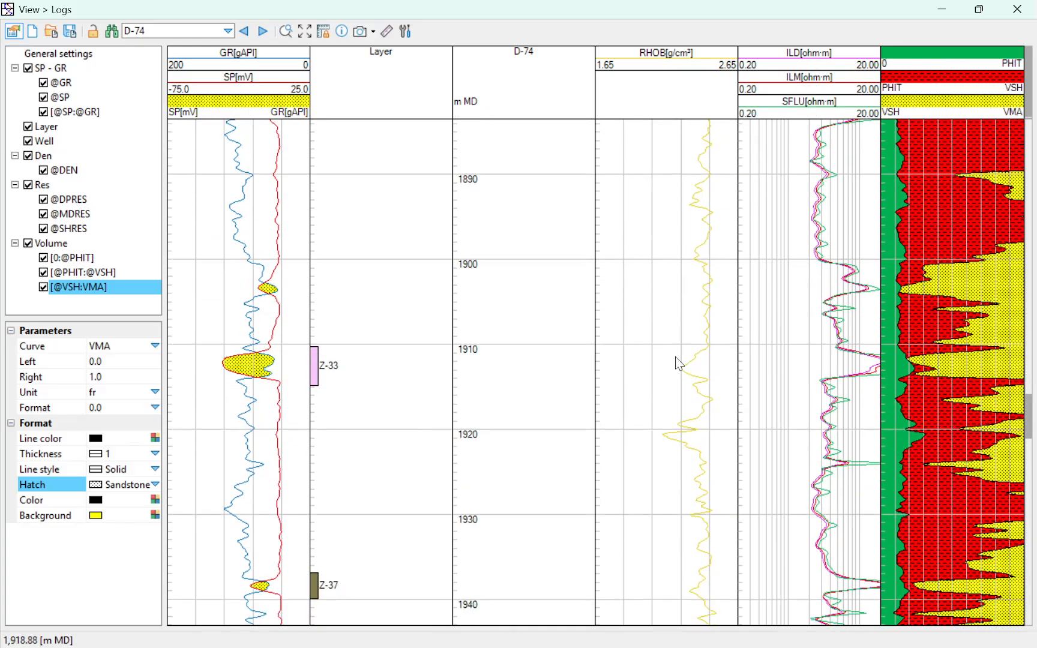
pyautogui.scroll(-5, 653, 406)
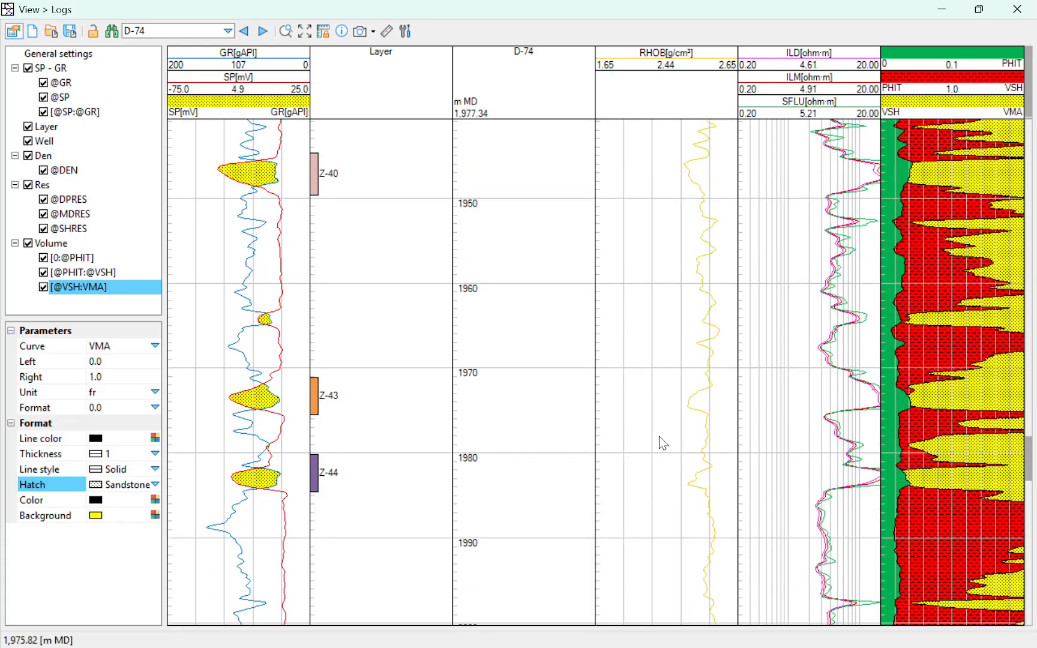
pyautogui.scroll(-4, 671, 365)
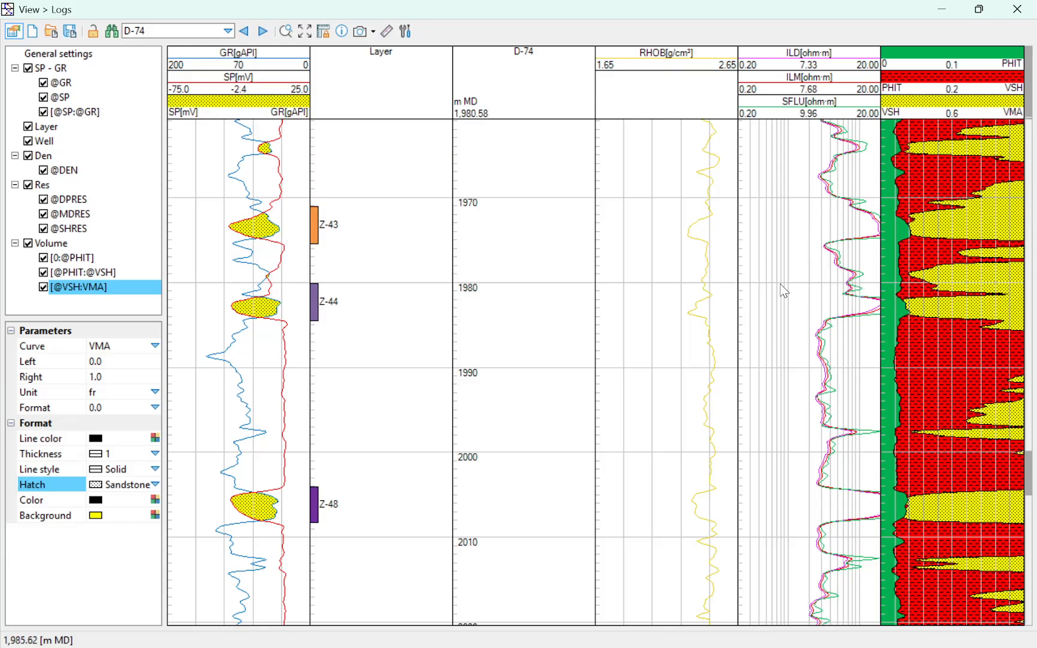
pyautogui.scroll(2, 786, 291)
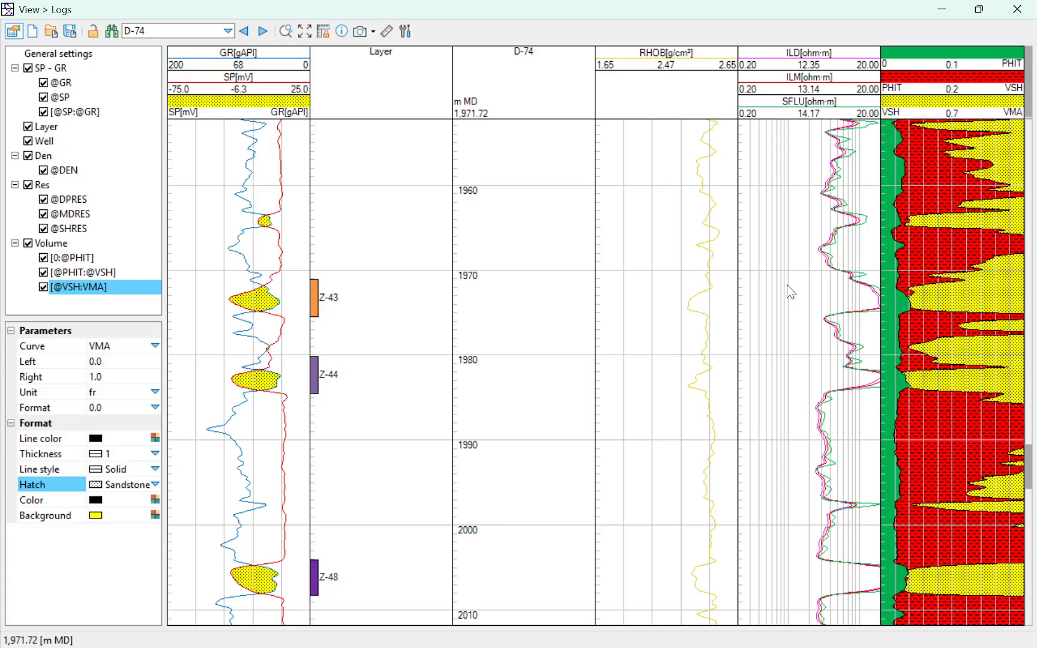